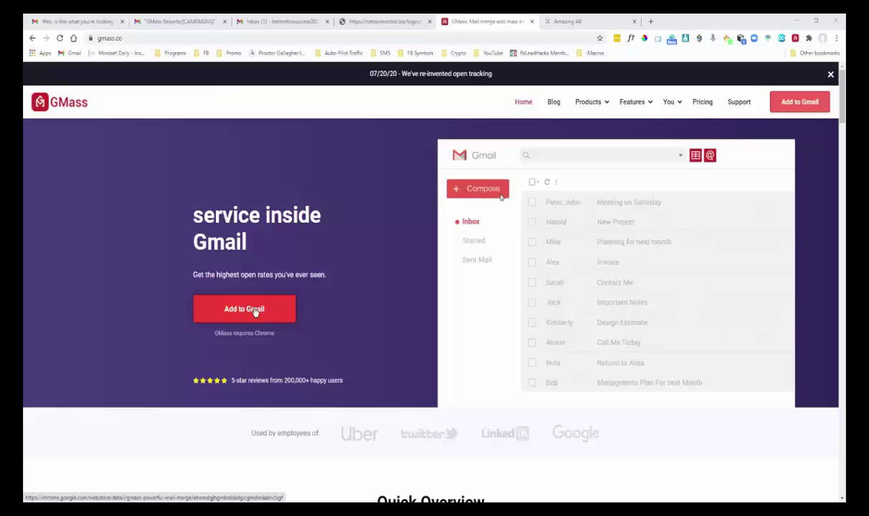
# From gmass.co, open the GMass extension's Chrome Web Store listing via Add to Gmail.
pyautogui.click(255, 313)
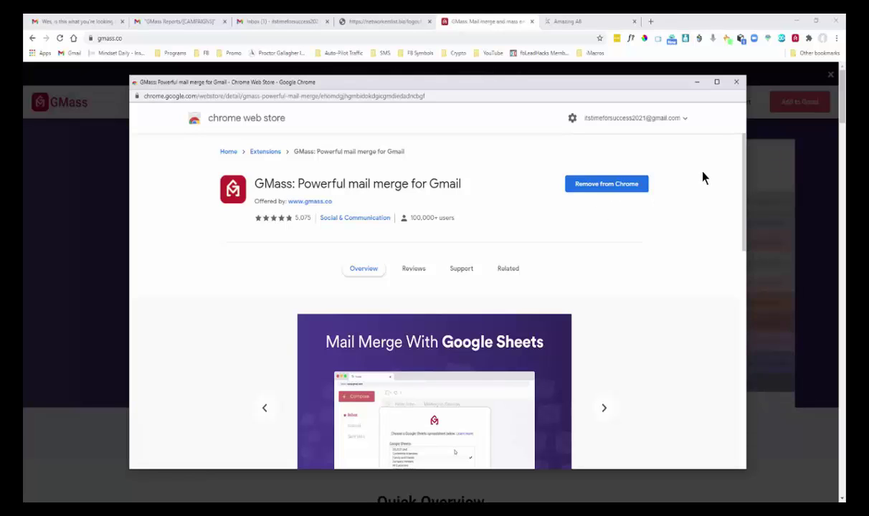
# Close the Chrome Web Store window now that GMass is installed.
pyautogui.click(736, 83)
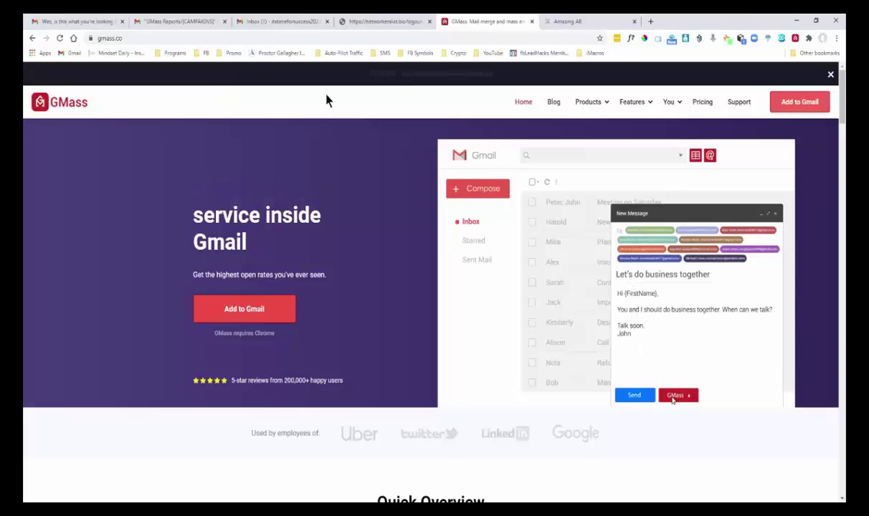
# Switch to the Gmail Inbox browser tab.
pyautogui.click(281, 21)
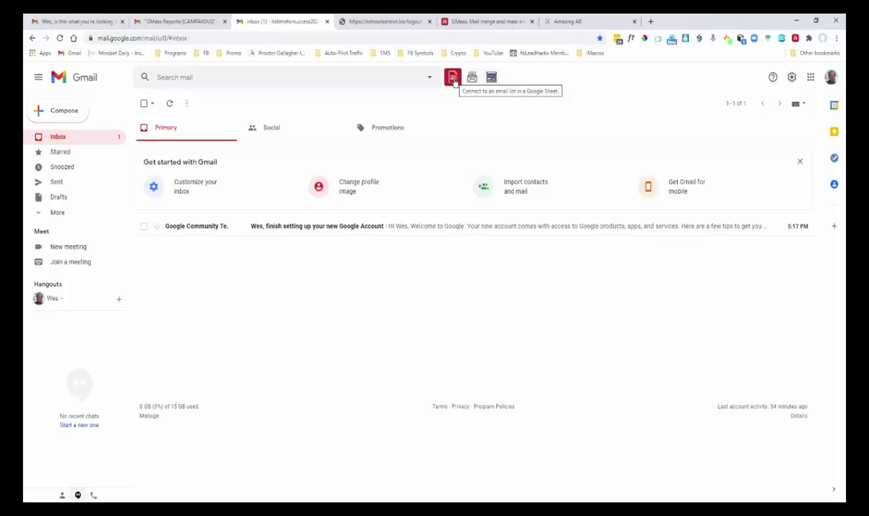
# Sign up for GMass with your Google account and allow Drive, Sheets and Gmail access.
pyautogui.click(453, 79)
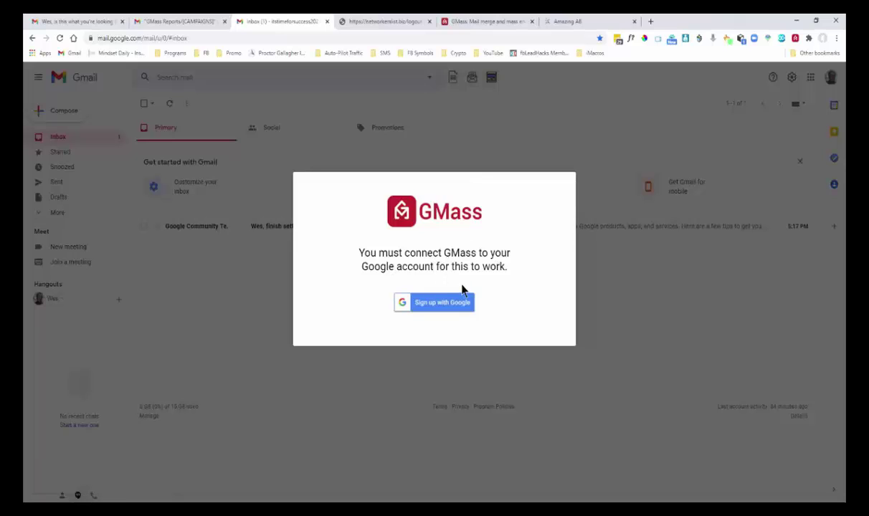
pyautogui.click(451, 301)
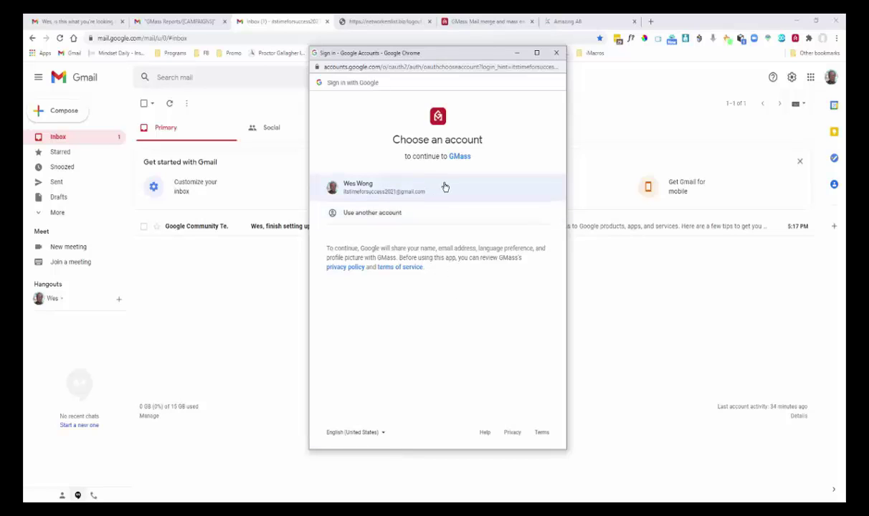
pyautogui.click(444, 188)
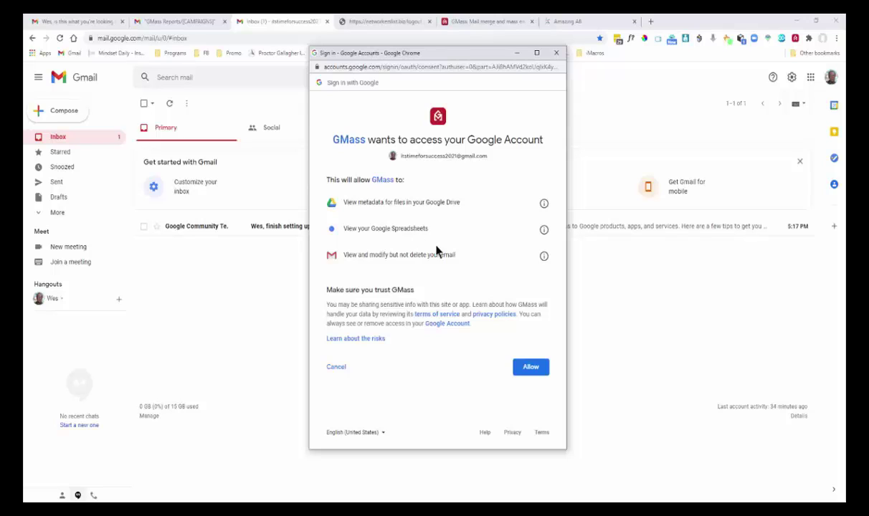
pyautogui.click(530, 369)
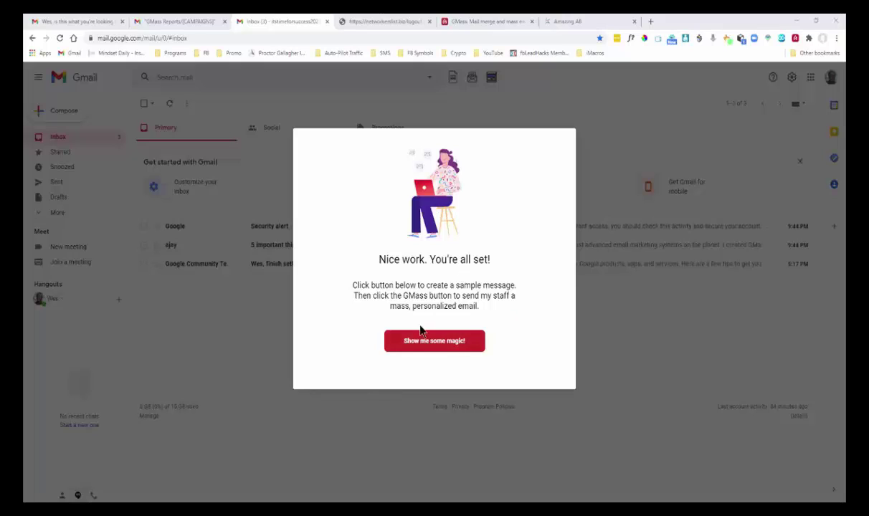
# Dismiss the setup modal and read the '5 important things to know about GMass' email.
pyautogui.click(669, 349)
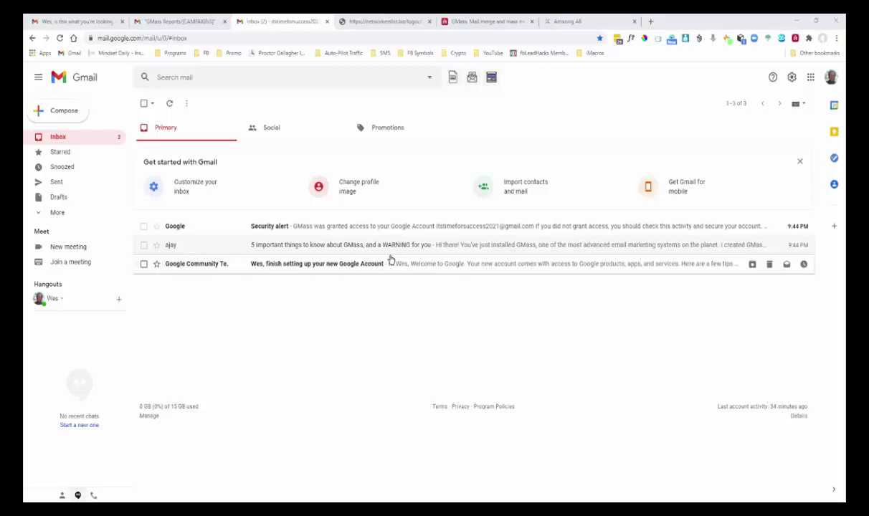
pyautogui.click(351, 245)
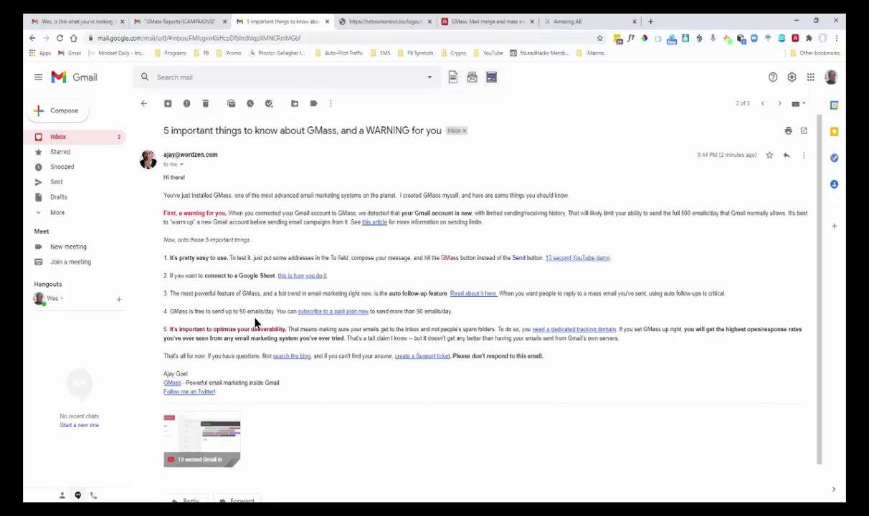
pyautogui.hotkey('alt', 'Left')
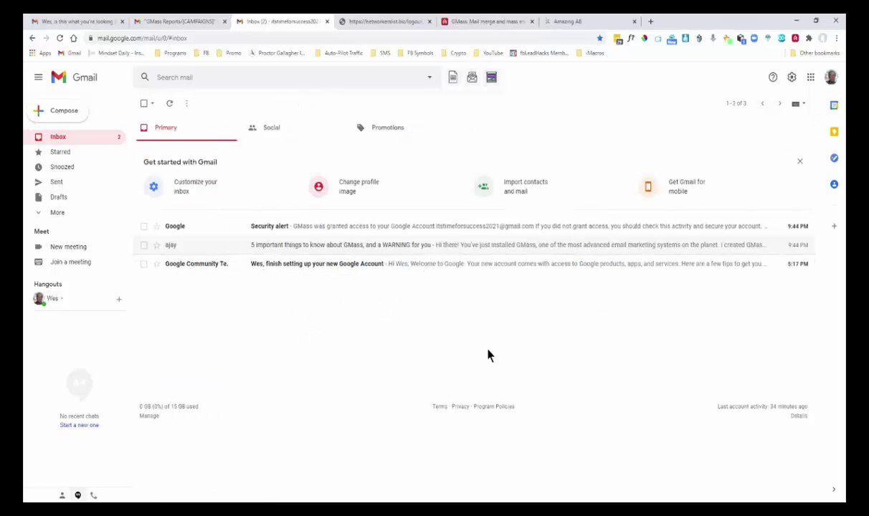
# Create a new blank spreadsheet in Google Sheets from the Google apps menu.
pyautogui.click(810, 79)
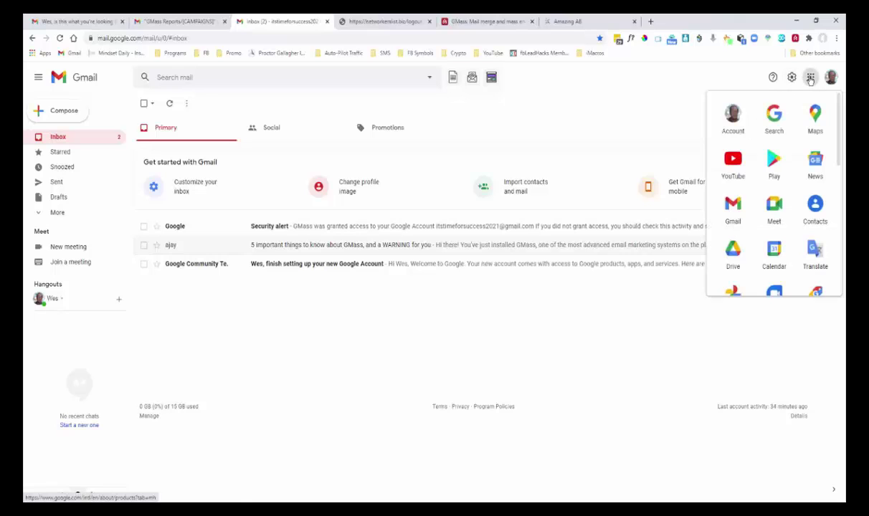
pyautogui.scroll(-3, 798, 176)
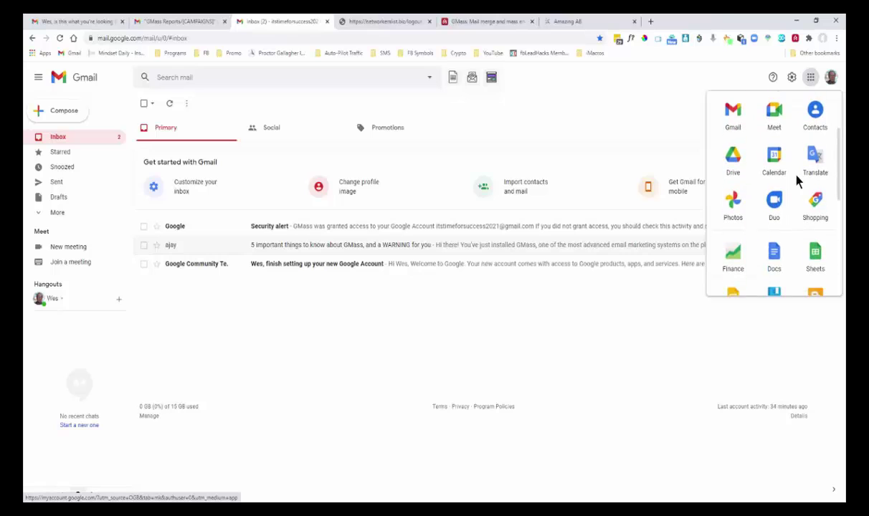
pyautogui.click(815, 254)
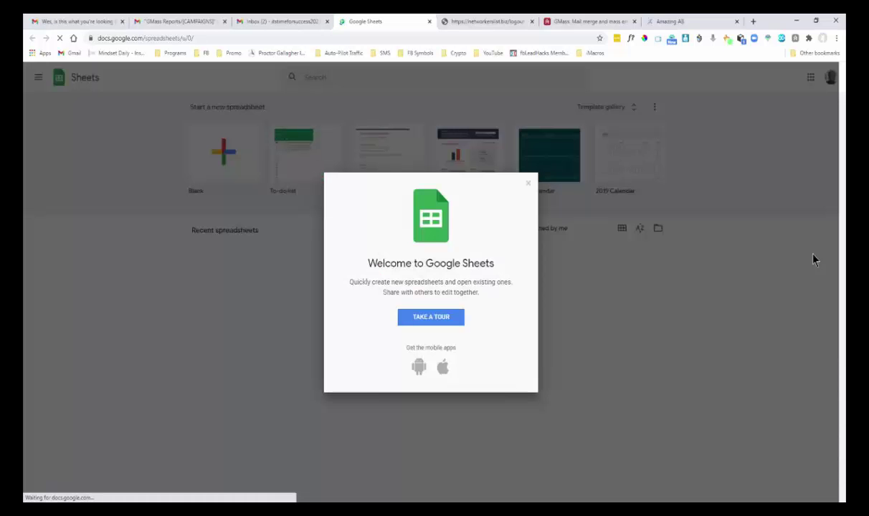
pyautogui.click(528, 185)
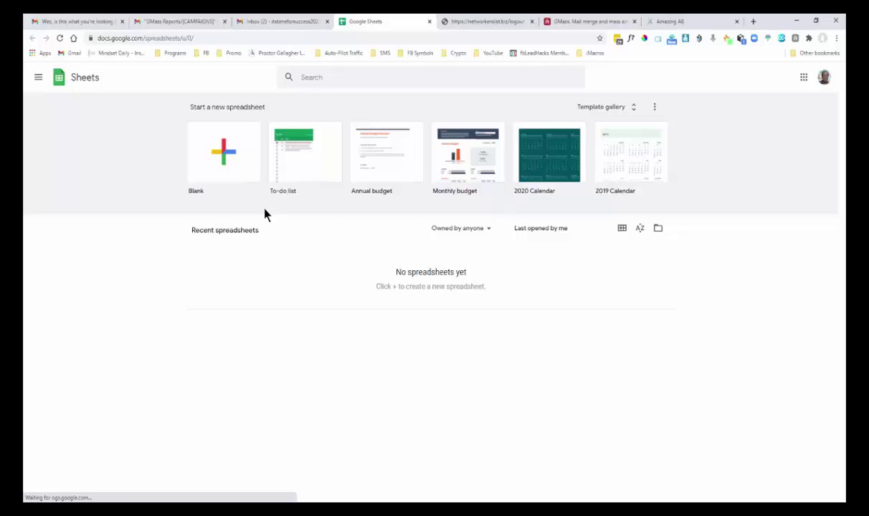
pyautogui.click(222, 159)
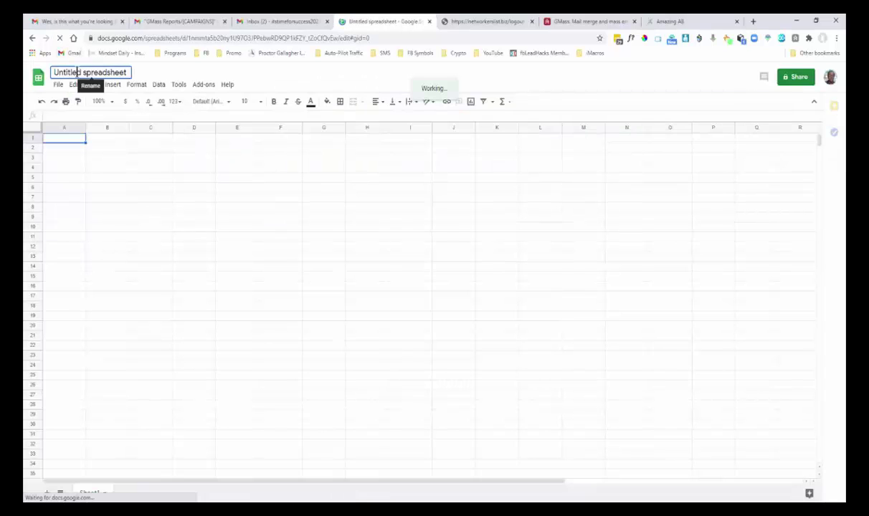
# Start renaming the untitled spreadsheet, glancing at the Excel leads CSV for reference.
pyautogui.click(77, 73)
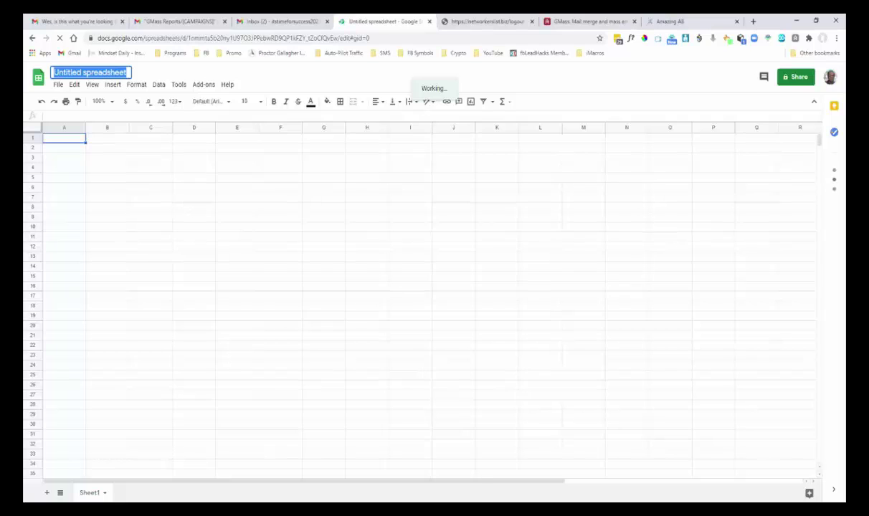
pyautogui.click(432, 462)
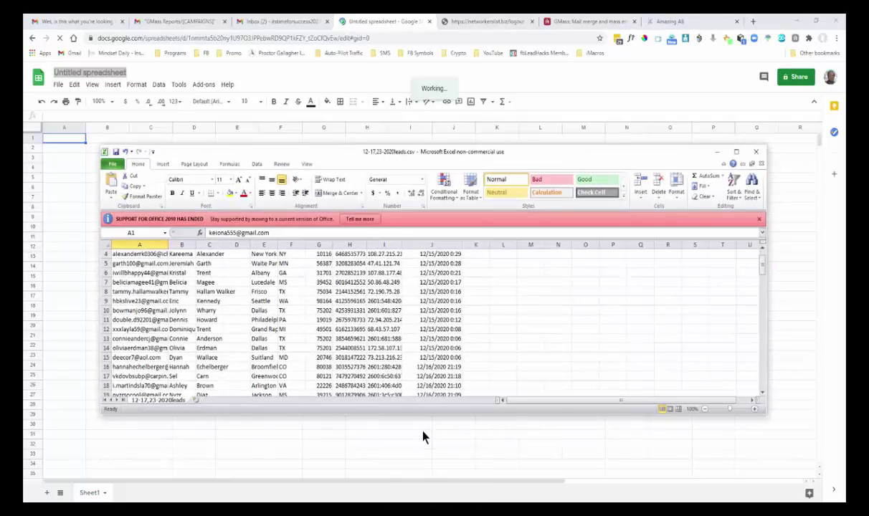
pyautogui.scroll(1, 420, 349)
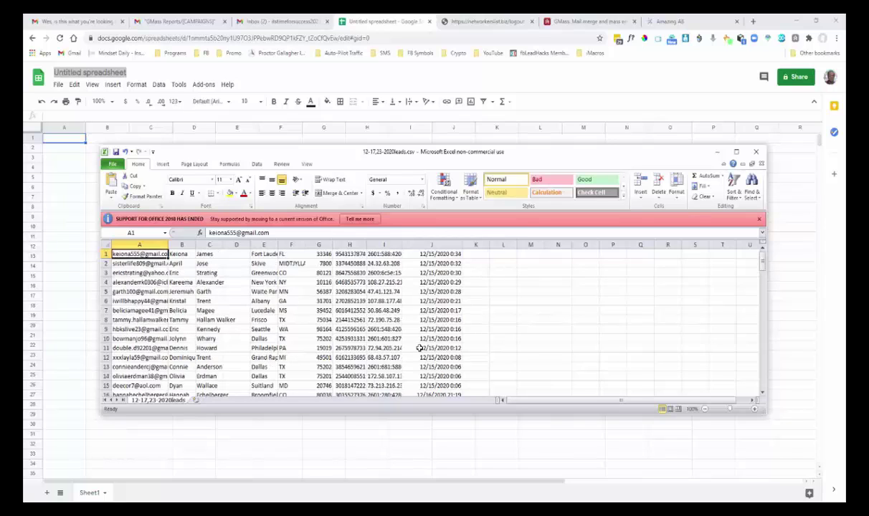
pyautogui.click(61, 71)
pyautogui.write('12-')
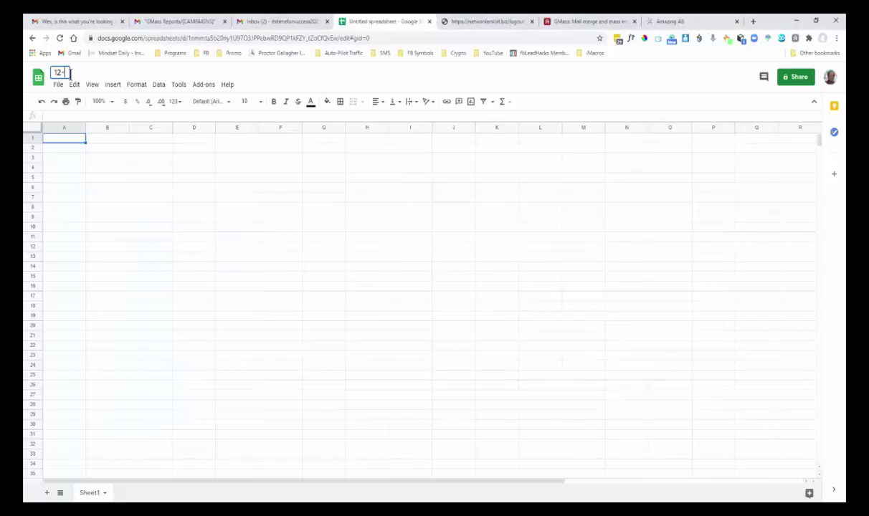
pyautogui.write('17-2020-1-')
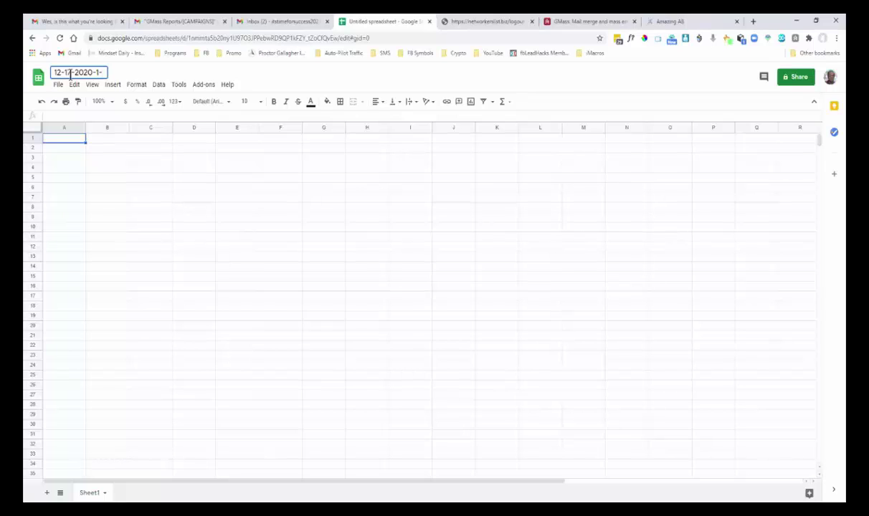
pyautogui.write('10')
pyautogui.hotkey('alt', 'Tab')
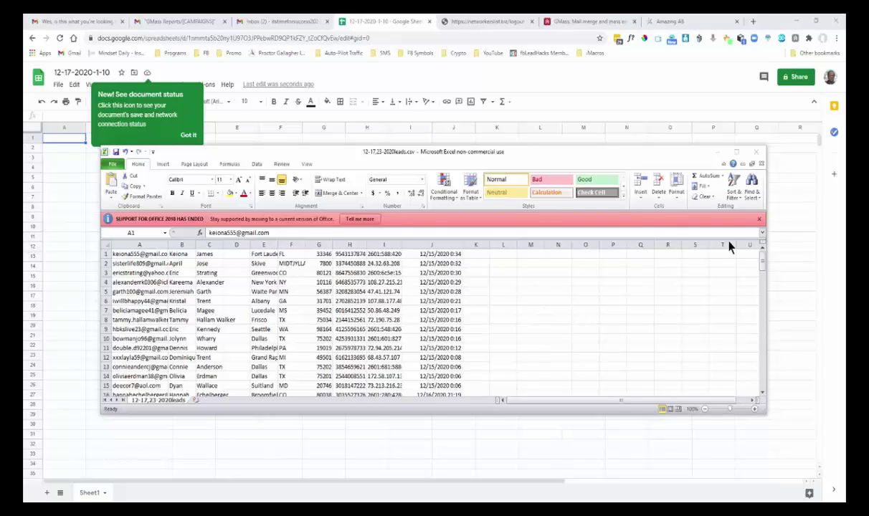
# Enter 'EmailAddress' as the A1 header, fixing the typo, and widen column A.
pyautogui.click(69, 141)
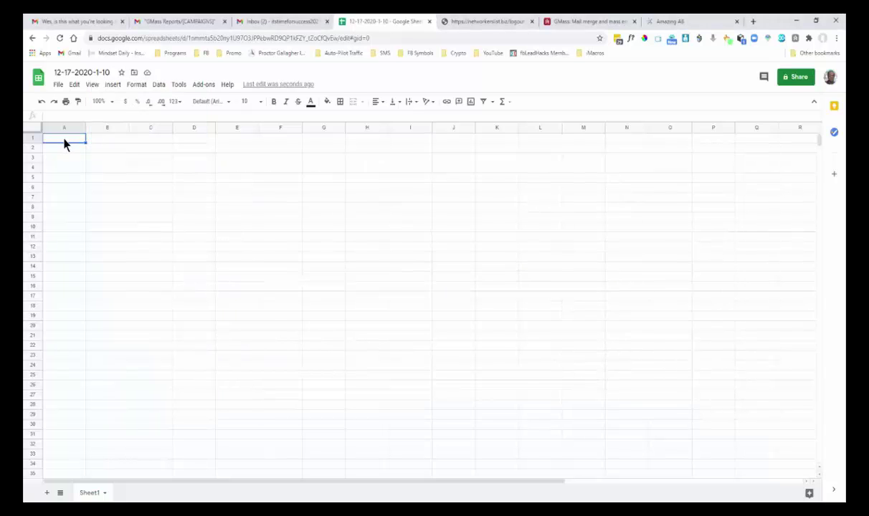
pyautogui.write('EmailA')
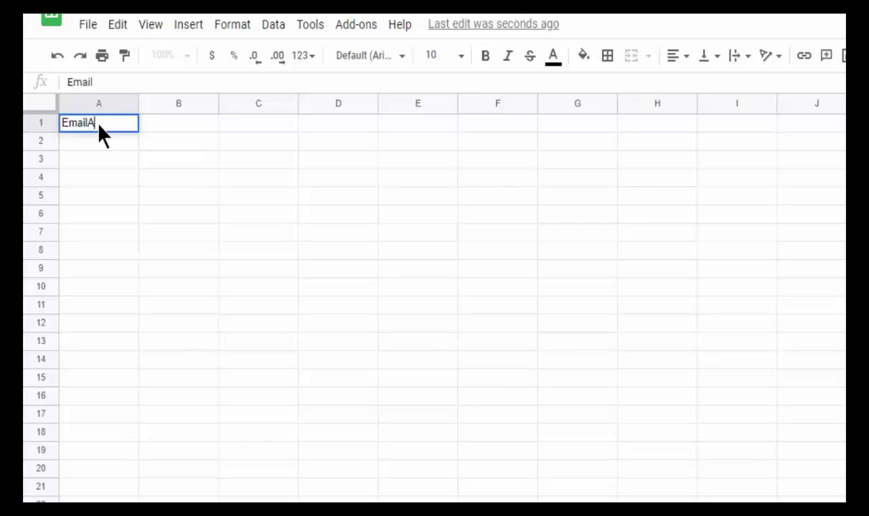
pyautogui.write('ddtress')
pyautogui.hotkey('ctrl', 'Return')
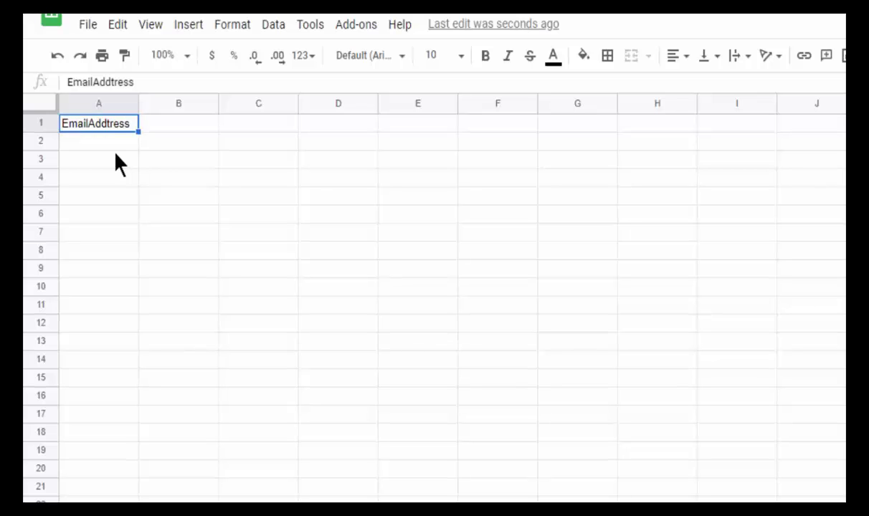
pyautogui.click(109, 82)
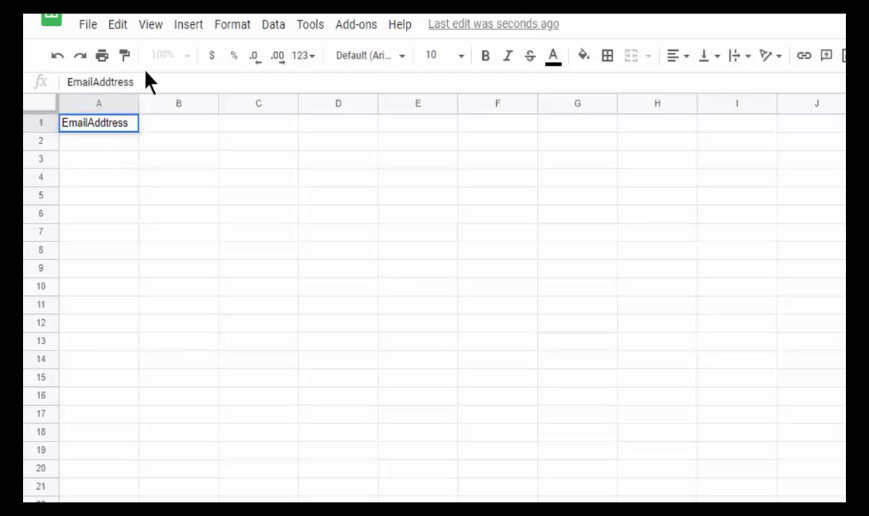
pyautogui.press('BackSpace')
pyautogui.moveTo(136, 99); pyautogui.dragTo(220, 99)
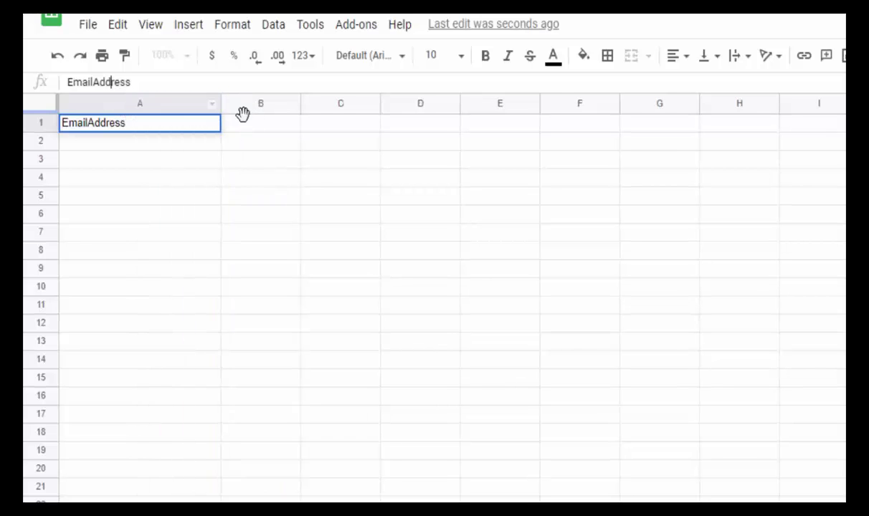
# Enter 'FirstName' as the B1 header, then return to the Excel leads CSV.
pyautogui.click(260, 123)
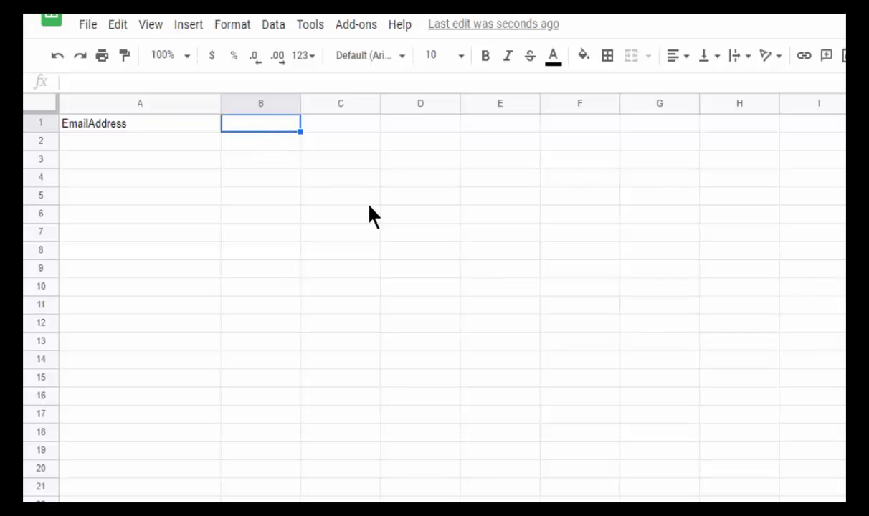
pyautogui.write('First')
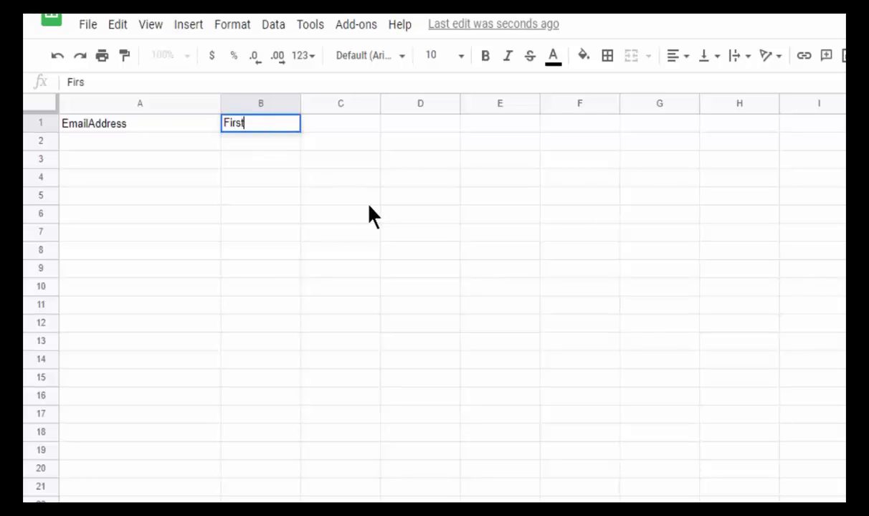
pyautogui.write('Name')
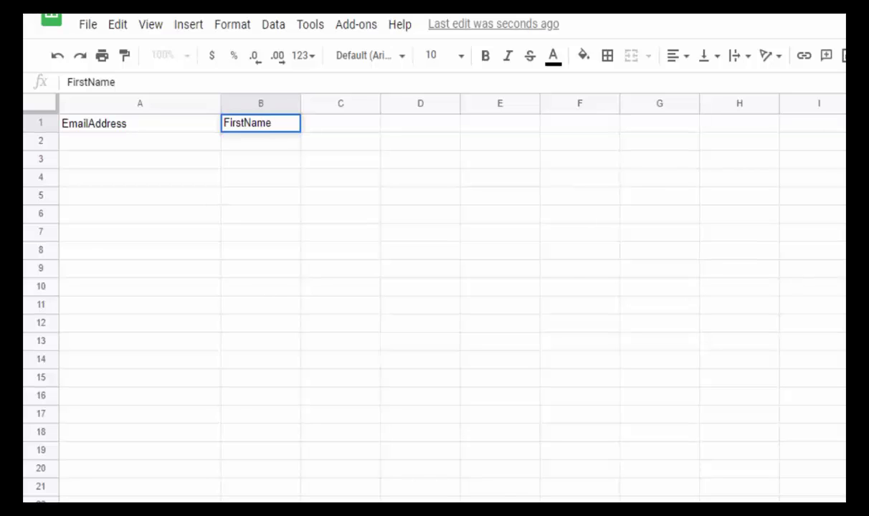
pyautogui.hotkey('alt', 'Tab')
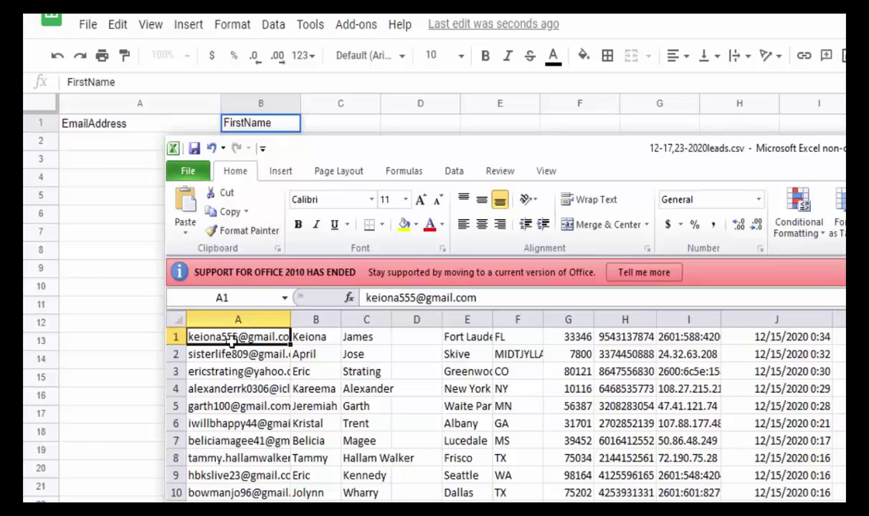
# Copy the ten lead email addresses from Excel into the sheet starting at A2.
pyautogui.moveTo(232, 337); pyautogui.dragTo(235, 493)
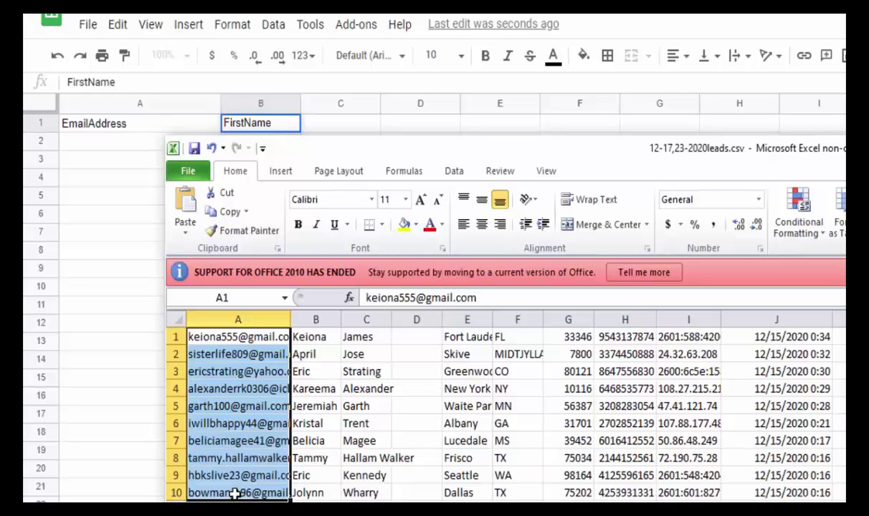
pyautogui.hotkey('ctrl', 'c')
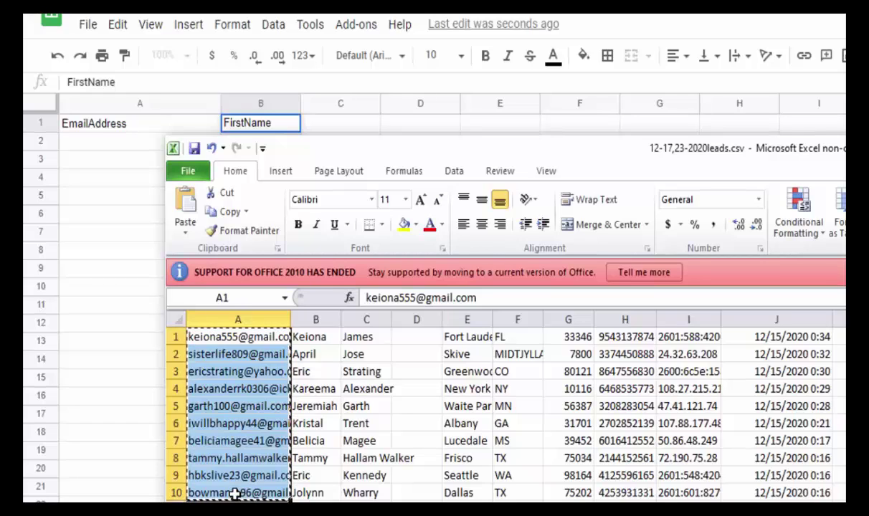
pyautogui.click(111, 141)
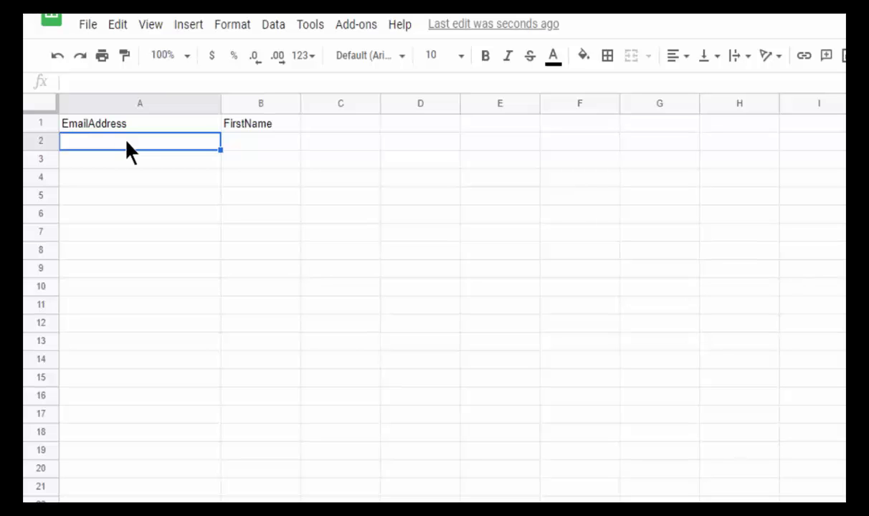
pyautogui.hotkey('ctrl', 'v')
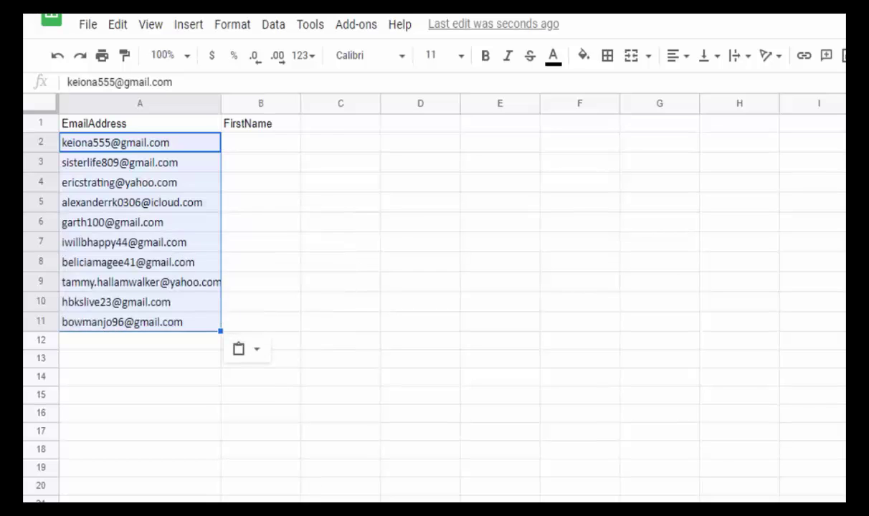
# Copy the ten first names from Excel into the sheet starting at B2.
pyautogui.hotkey('alt', 'Tab')
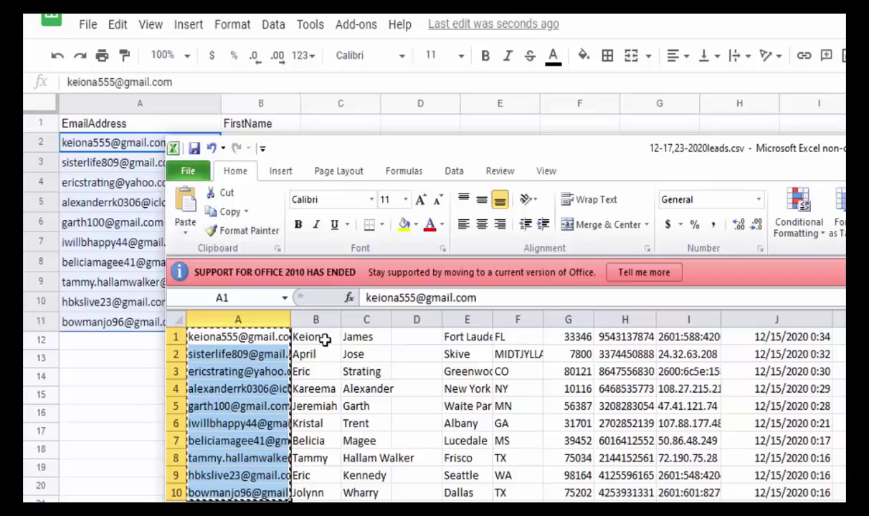
pyautogui.moveTo(325, 339); pyautogui.dragTo(332, 491)
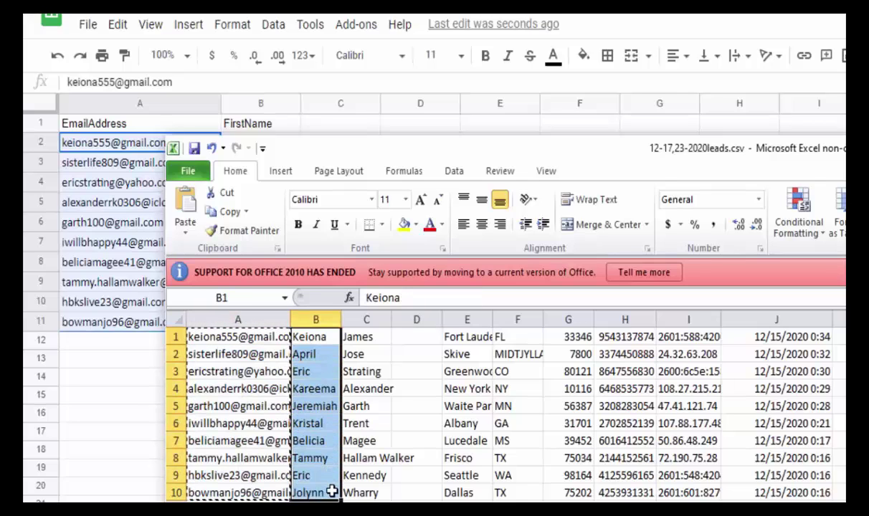
pyautogui.hotkey('ctrl', 'c')
pyautogui.hotkey('alt', 'Tab')
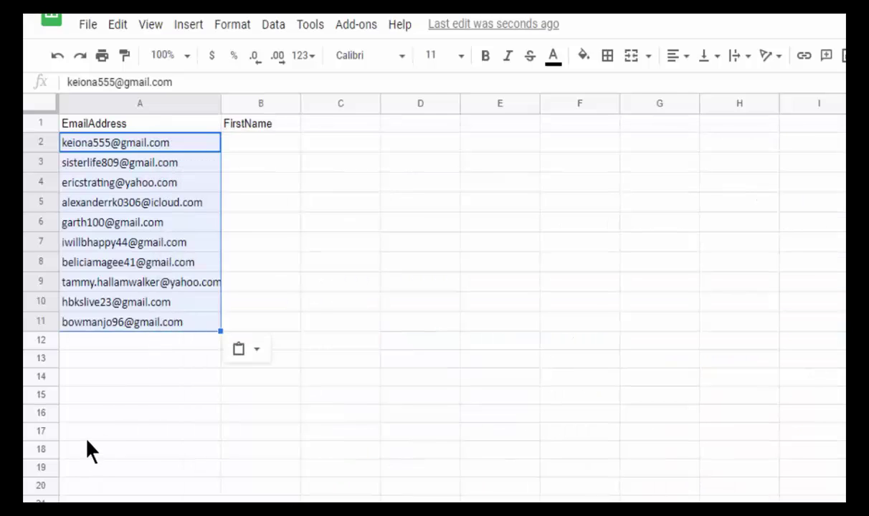
pyautogui.click(86, 439)
pyautogui.click(261, 142)
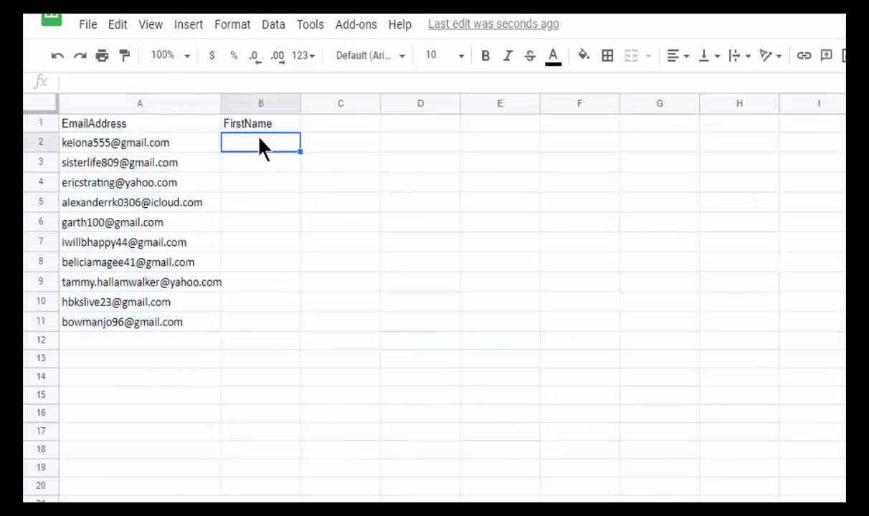
pyautogui.hotkey('ctrl', 'v')
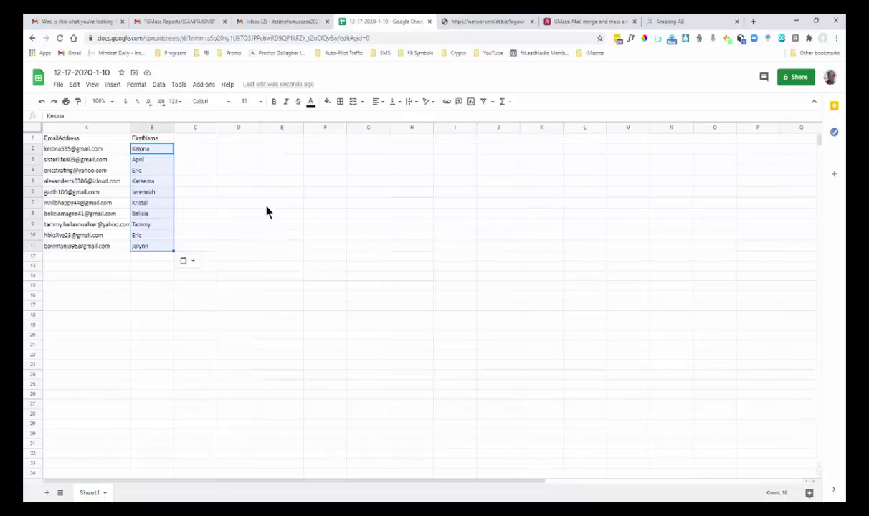
# Add row 12 with your own test email address and first name, then return to Gmail.
pyautogui.click(98, 258)
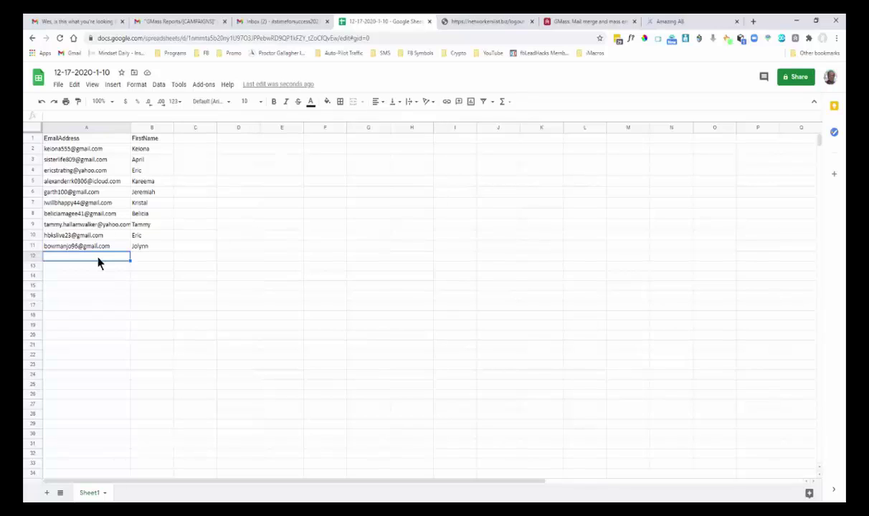
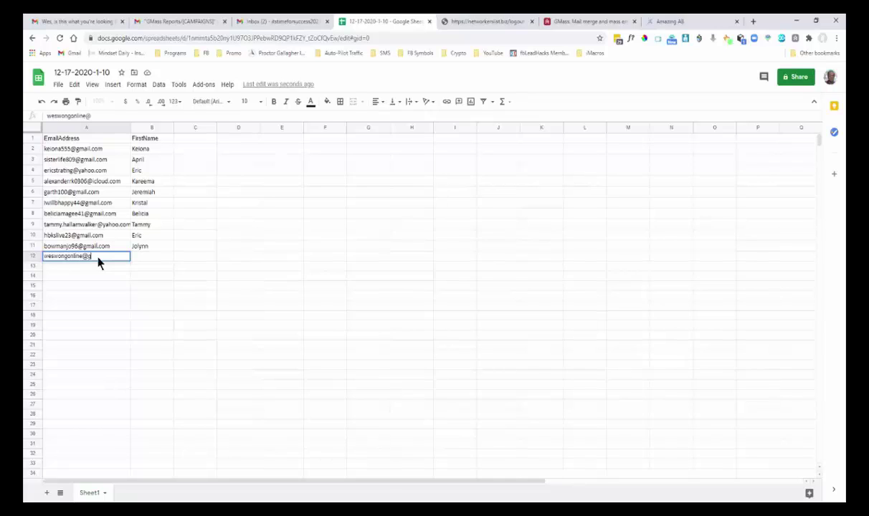
pyautogui.click(137, 260)
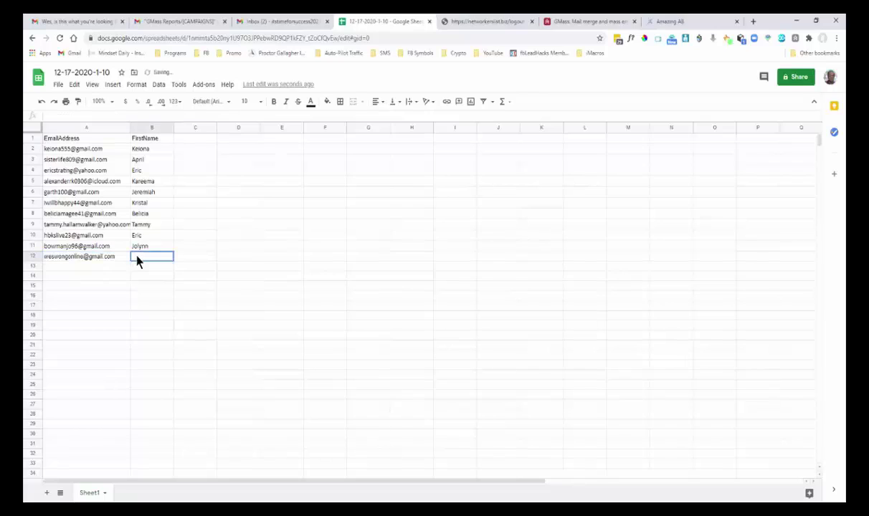
pyautogui.write('Wes')
pyautogui.moveTo(120, 264)
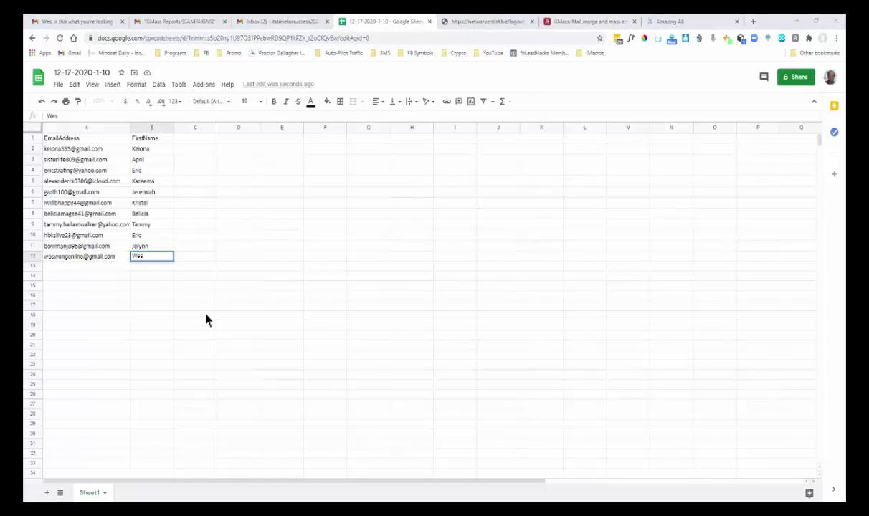
pyautogui.click(289, 25)
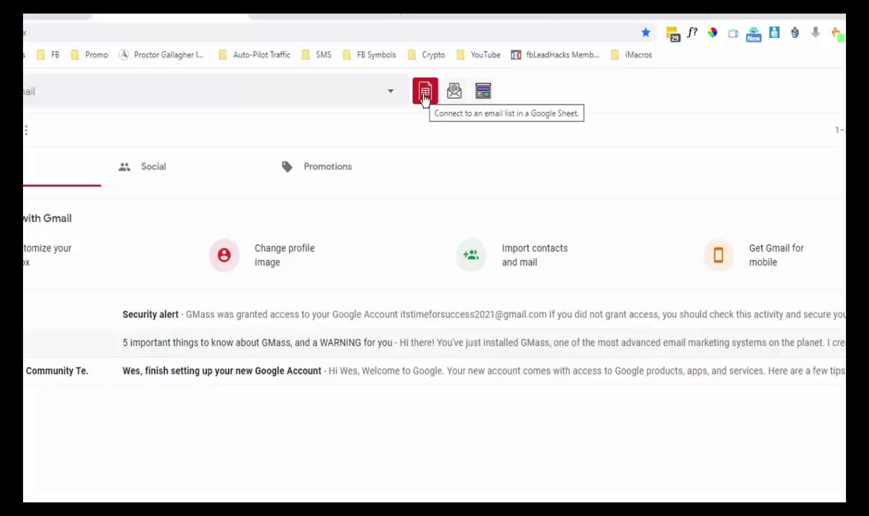
pyautogui.click(425, 98)
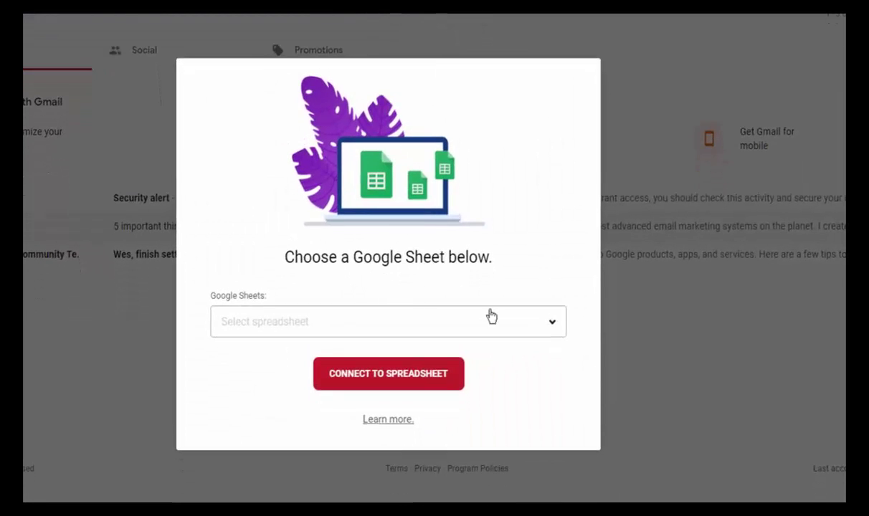
pyautogui.click(549, 321)
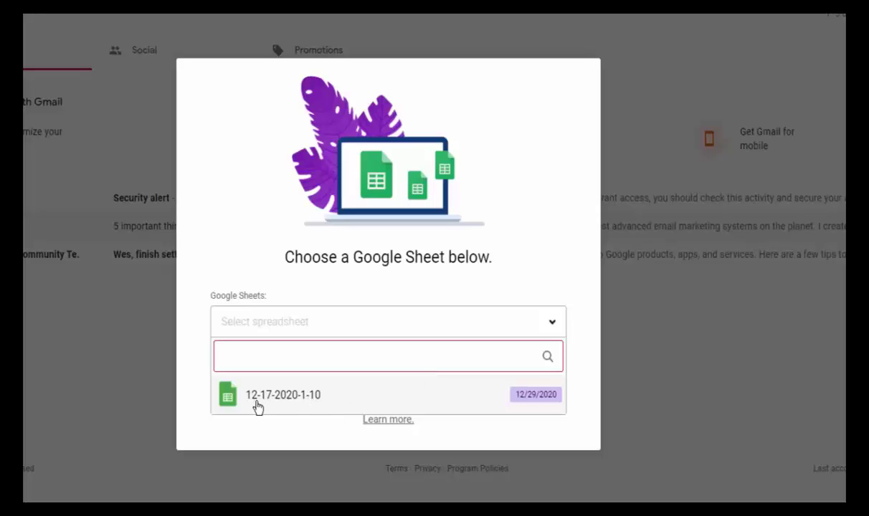
pyautogui.click(290, 399)
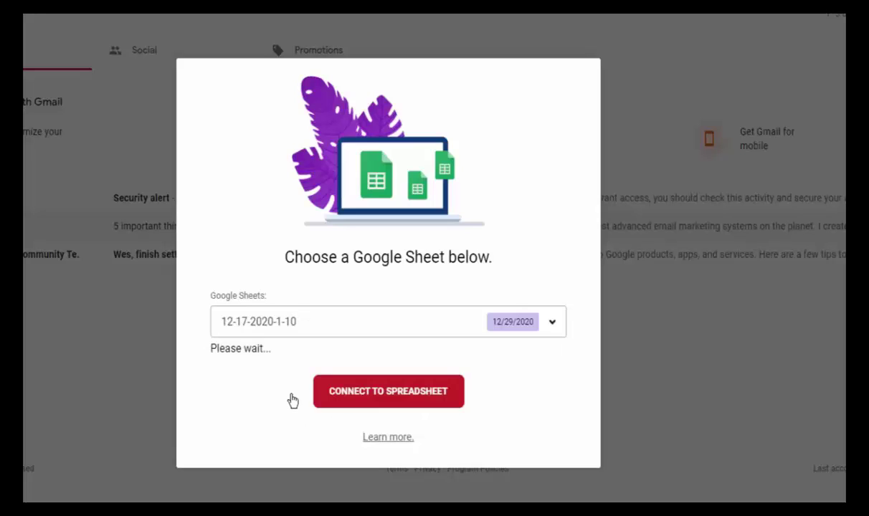
pyautogui.click(397, 432)
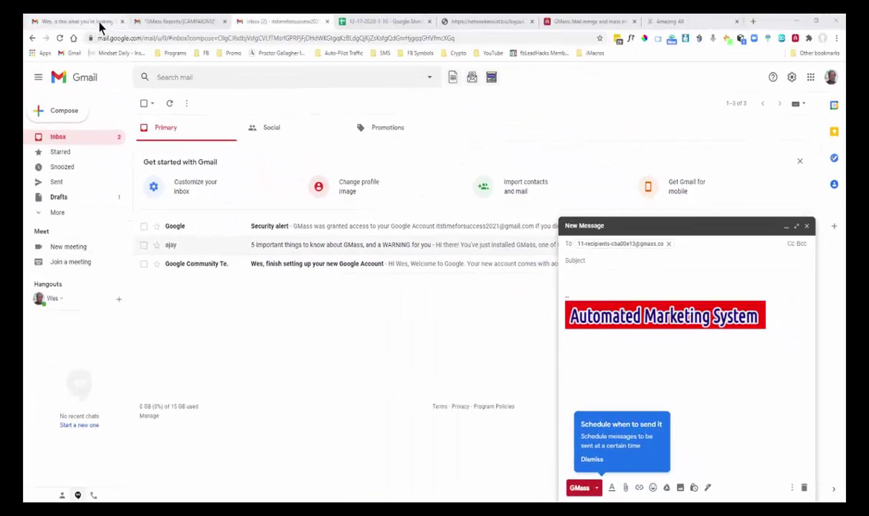
pyautogui.click(99, 21)
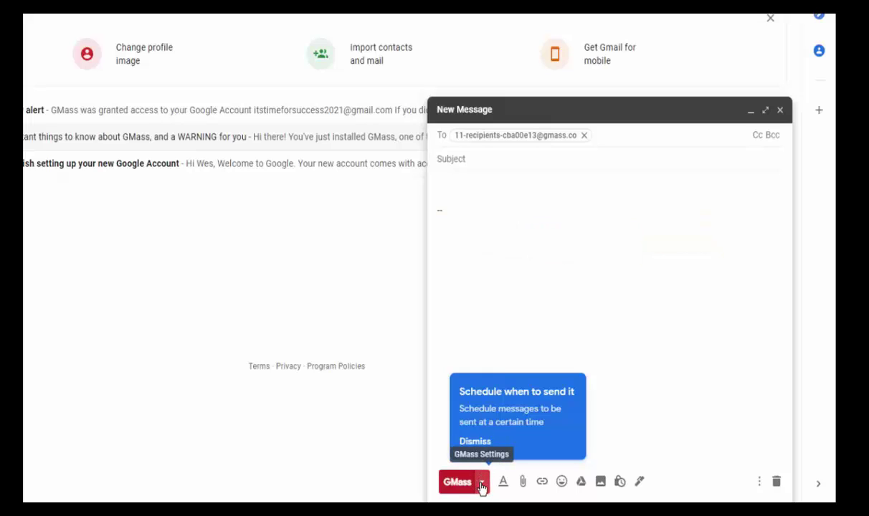
# Copy the {FirstName} personalization field from the GMass settings panel, then close the panel.
pyautogui.click(481, 484)
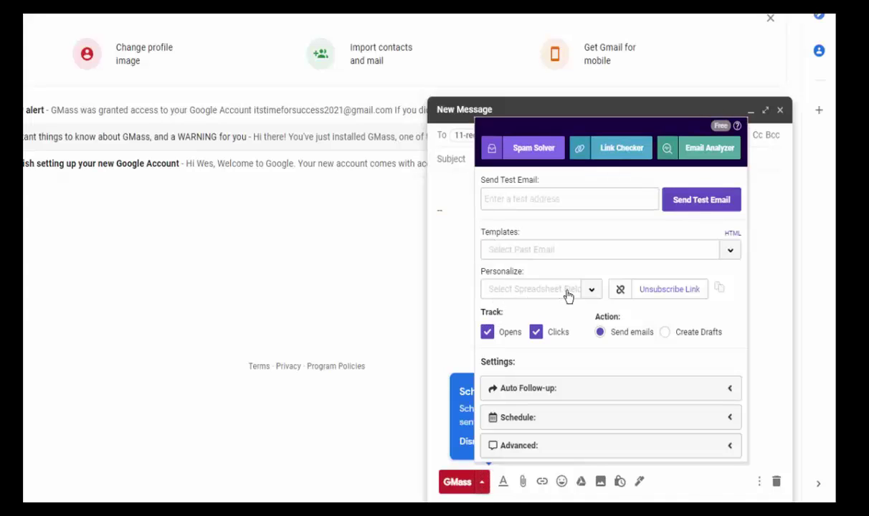
pyautogui.click(592, 292)
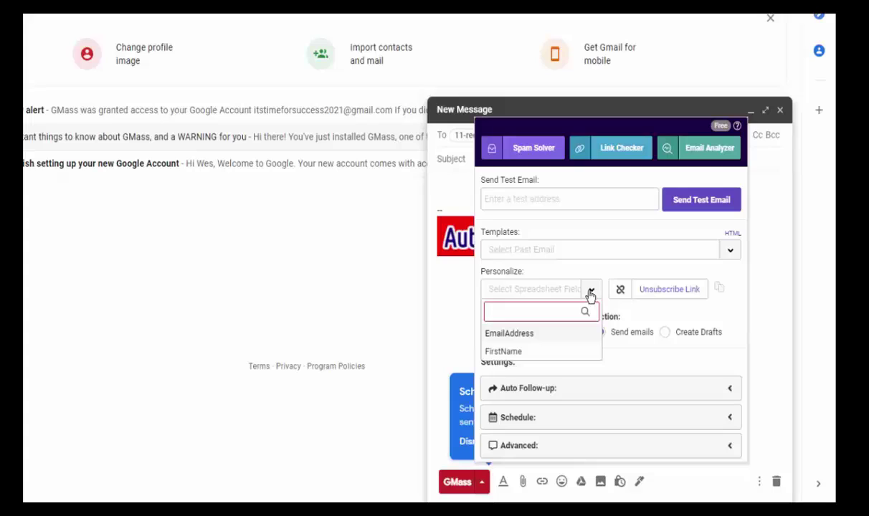
pyautogui.click(513, 353)
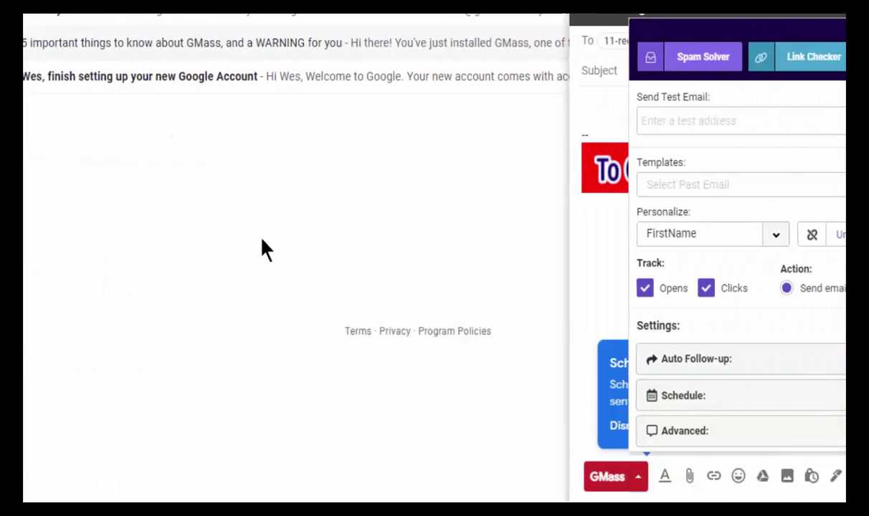
pyautogui.click(583, 68)
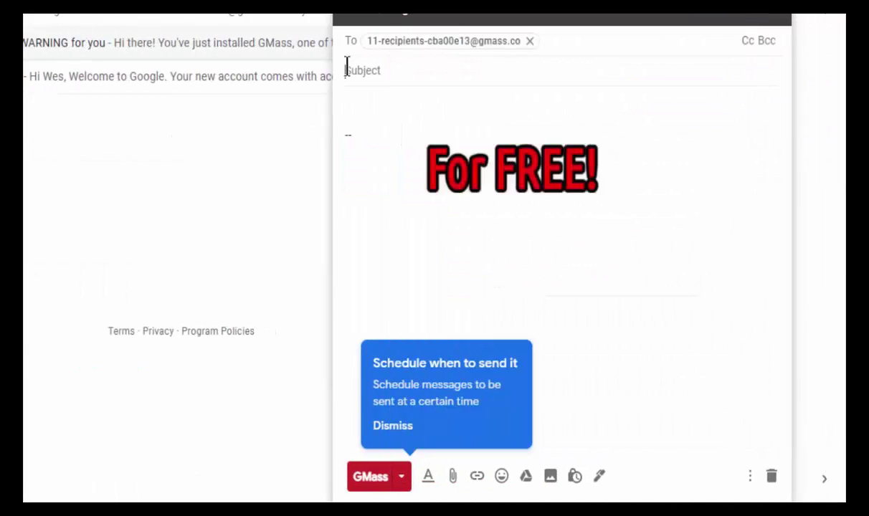
# Paste {FirstName} as the subject and start the body with 'Hey {FirstName},'.
pyautogui.click(346, 69)
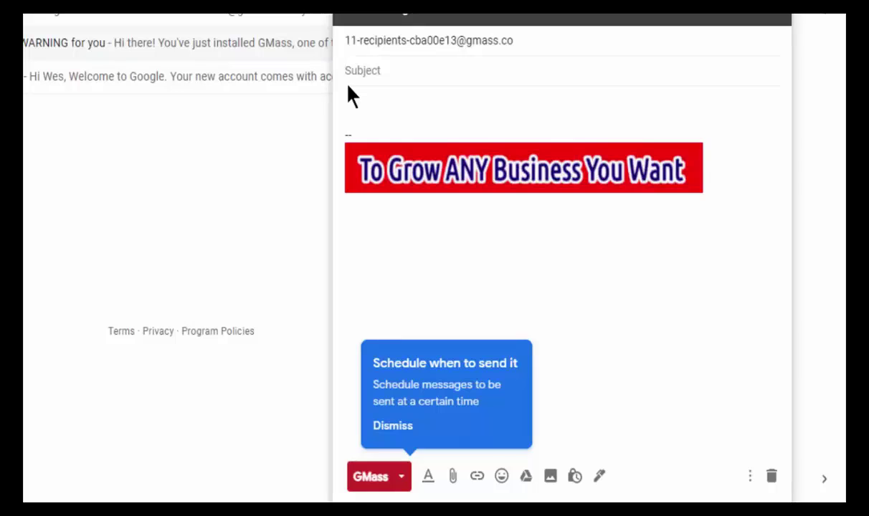
pyautogui.write('{FirstName}')
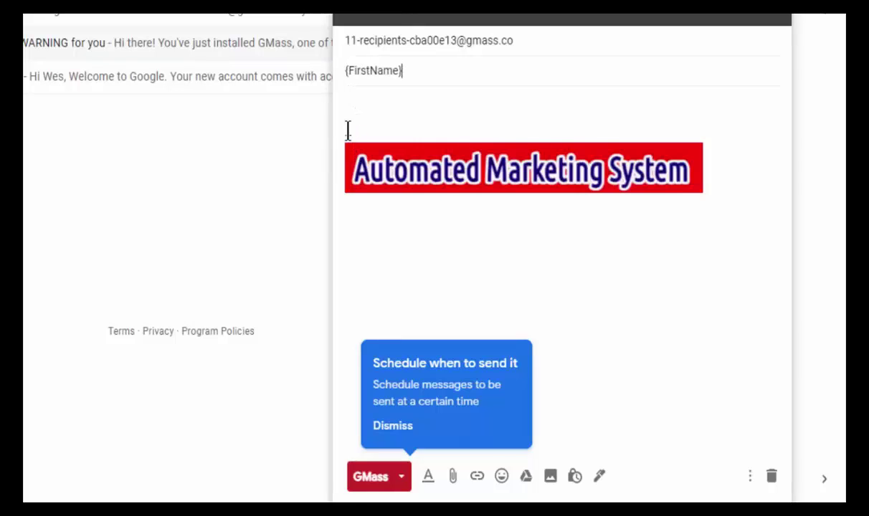
pyautogui.click(348, 102)
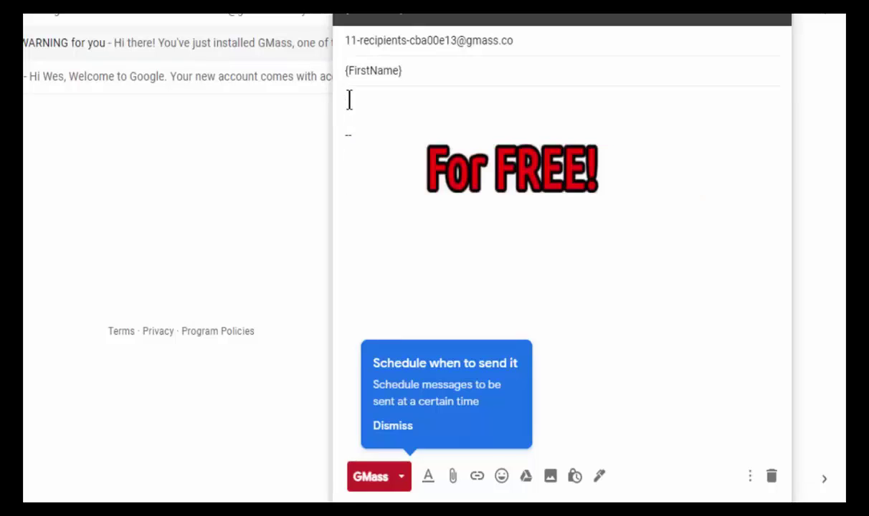
pyautogui.write('Hey ')
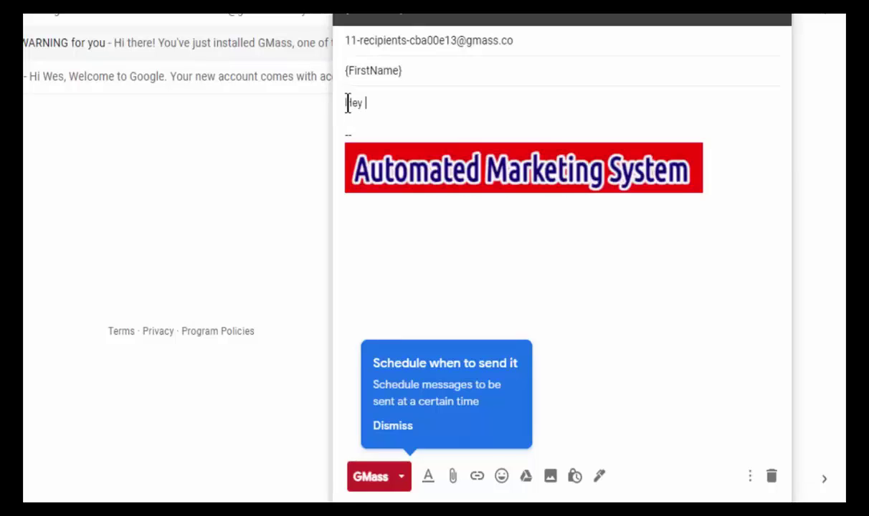
pyautogui.write('{FirstName},')
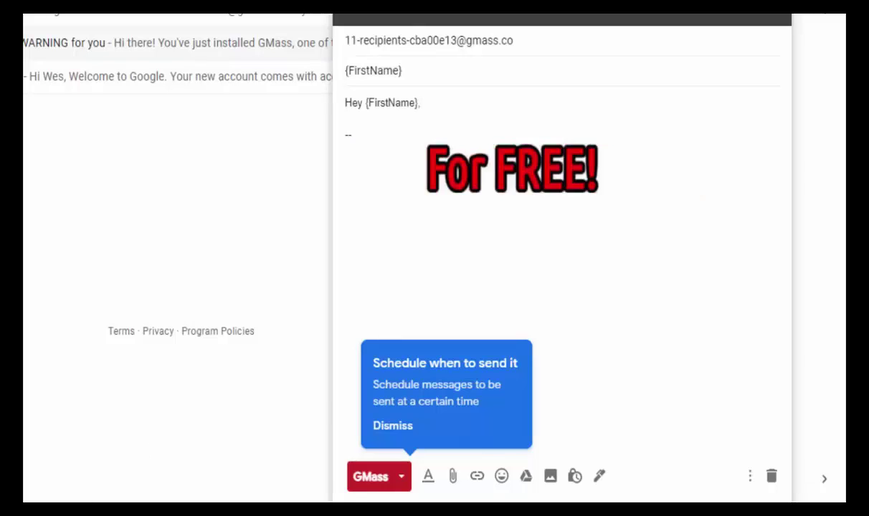
# Bring the 'text blast.txt' Notepad notes in front of the Gmail draft.
pyautogui.click(240, 470)
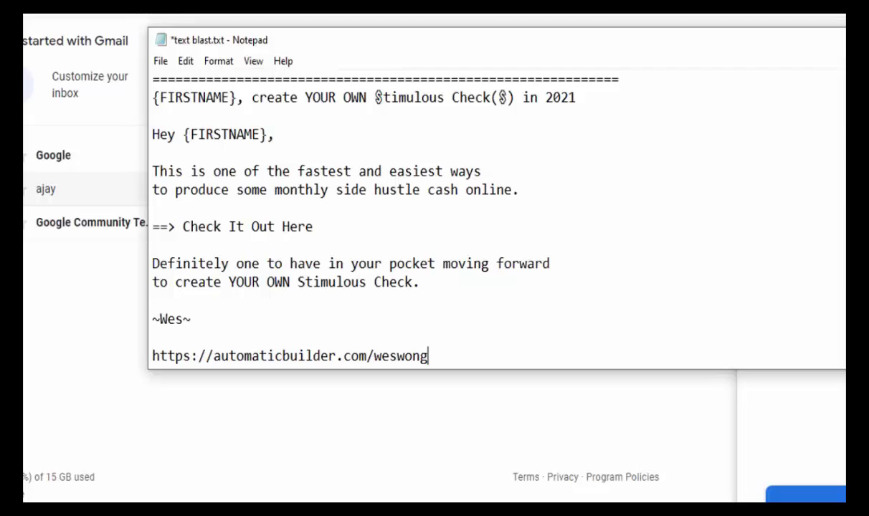
# Switch between Gmail and Notepad, then drag the notes window beside the compose draft.
pyautogui.hotkey('alt', 'Tab')
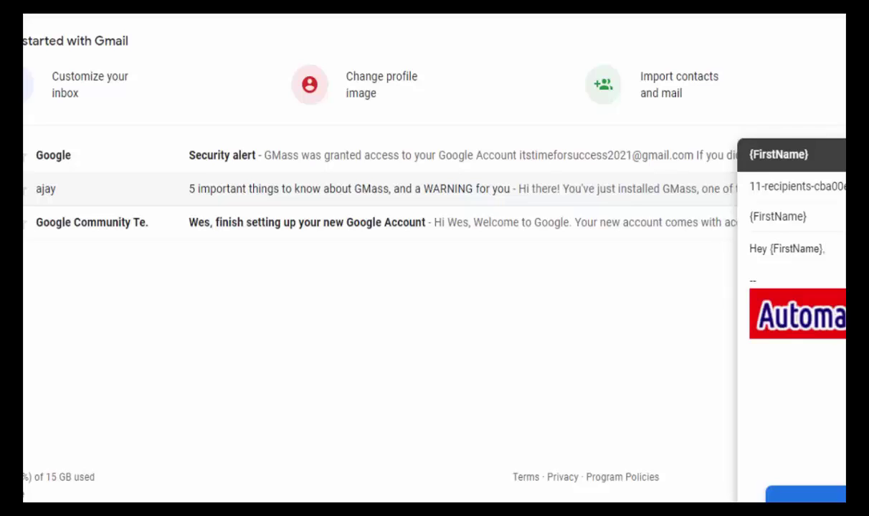
pyautogui.hotkey('alt', 'Tab')
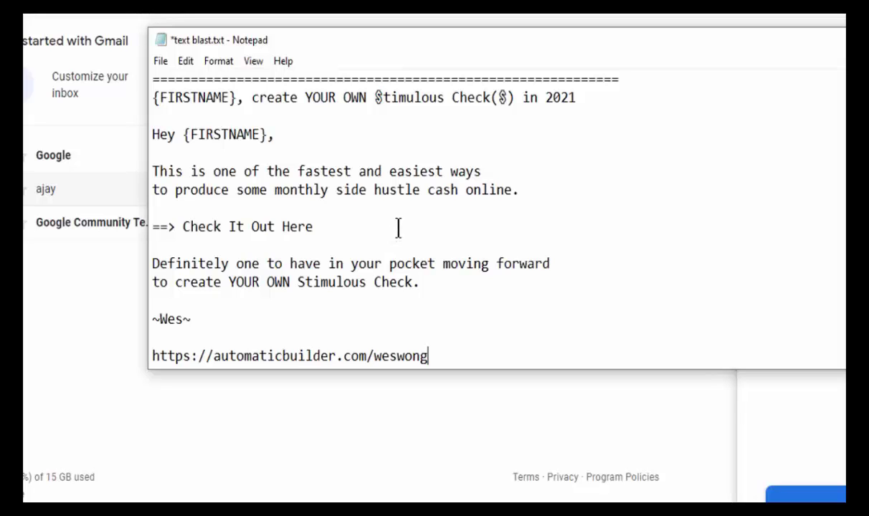
pyautogui.moveTo(476, 59); pyautogui.dragTo(149, 183)
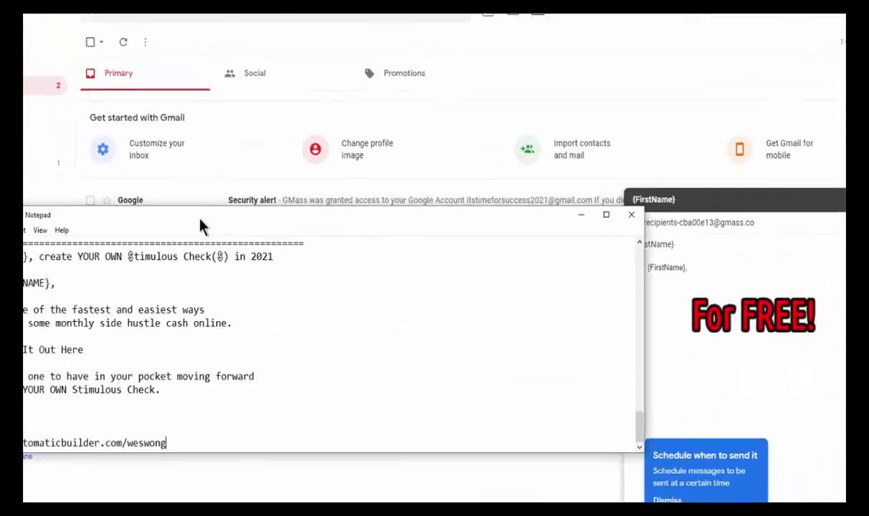
pyautogui.moveTo(200, 226); pyautogui.dragTo(182, 203)
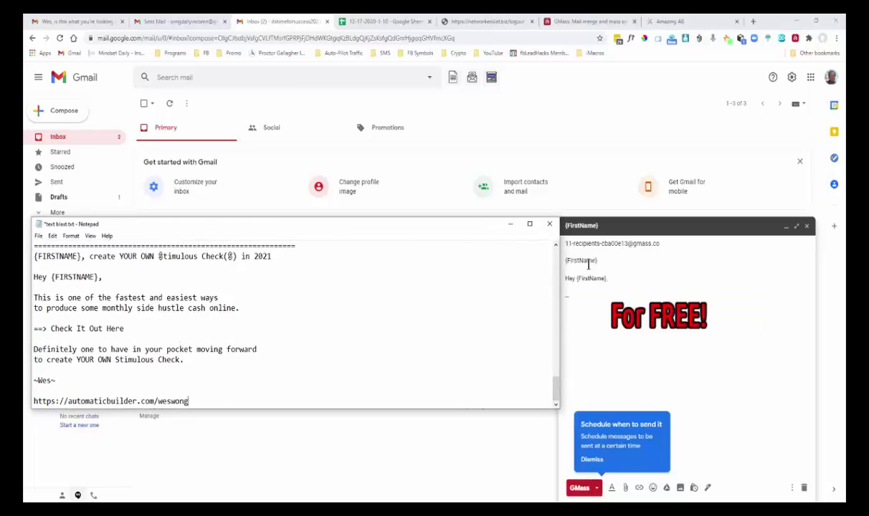
# Append ', create YOUR OWN $timulus Check($) in 2021' to the subject, removing the extra 'o'.
pyautogui.doubleClick(82, 256)
pyautogui.moveTo(82, 256); pyautogui.dragTo(273, 261)
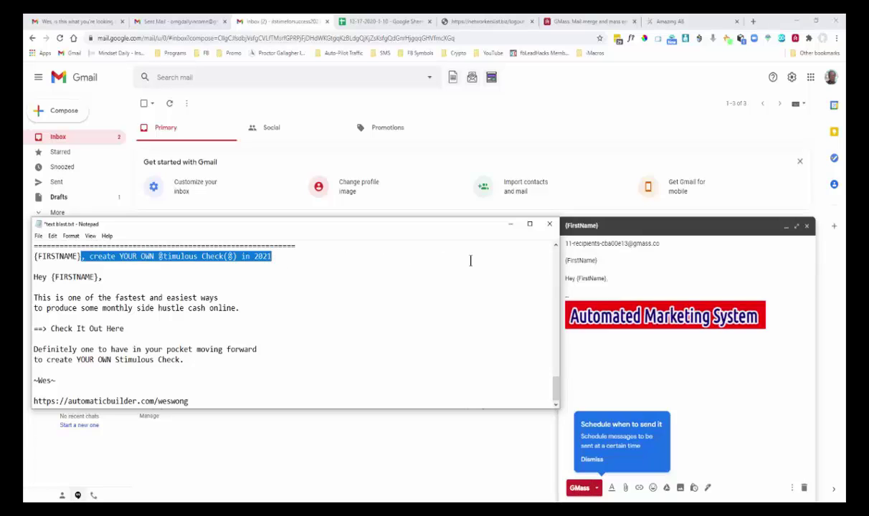
pyautogui.click(594, 259)
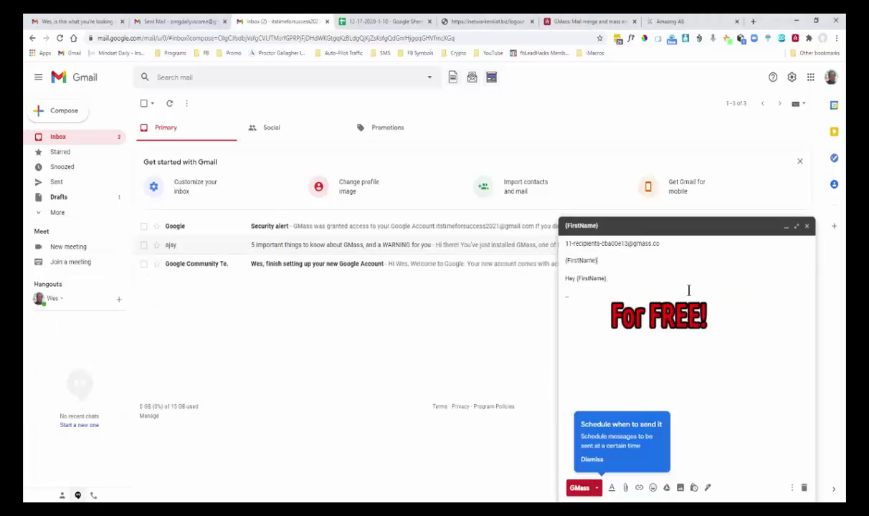
pyautogui.write(', create YOUR OWN $timulous Check($) in 2021')
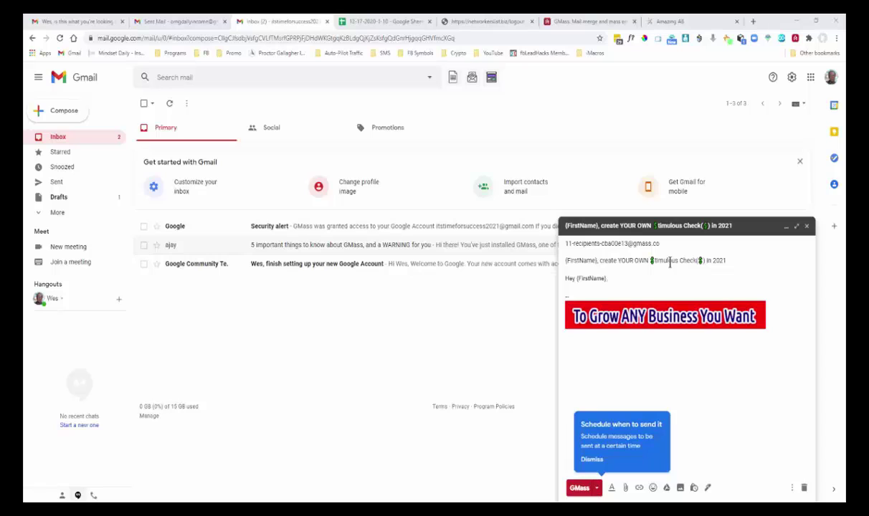
pyautogui.click(669, 260)
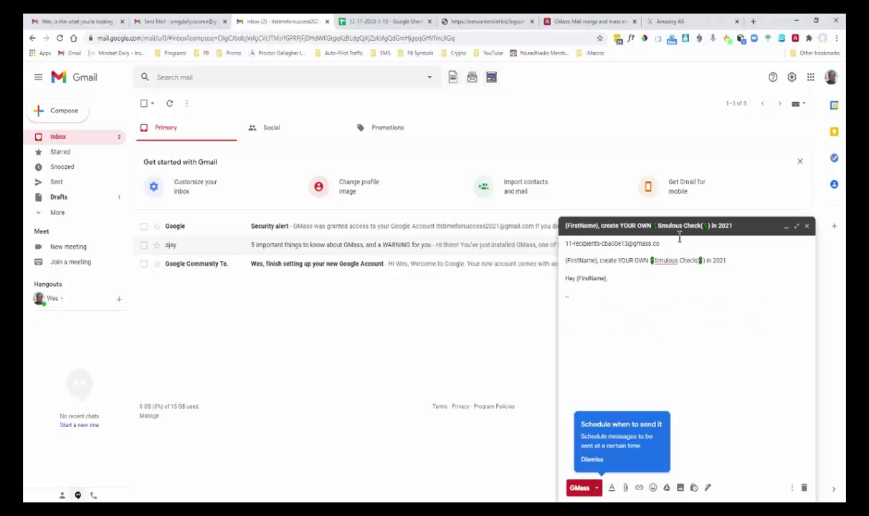
pyautogui.press('BackSpace')
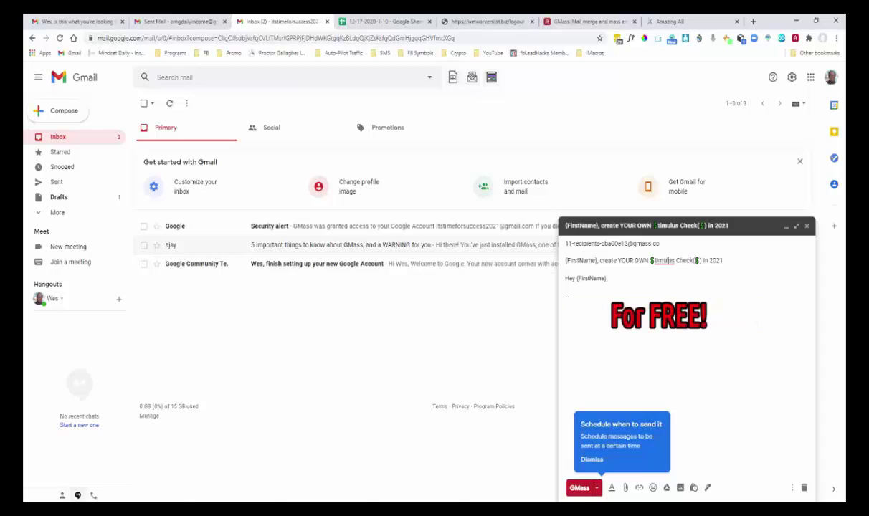
pyautogui.click(488, 486)
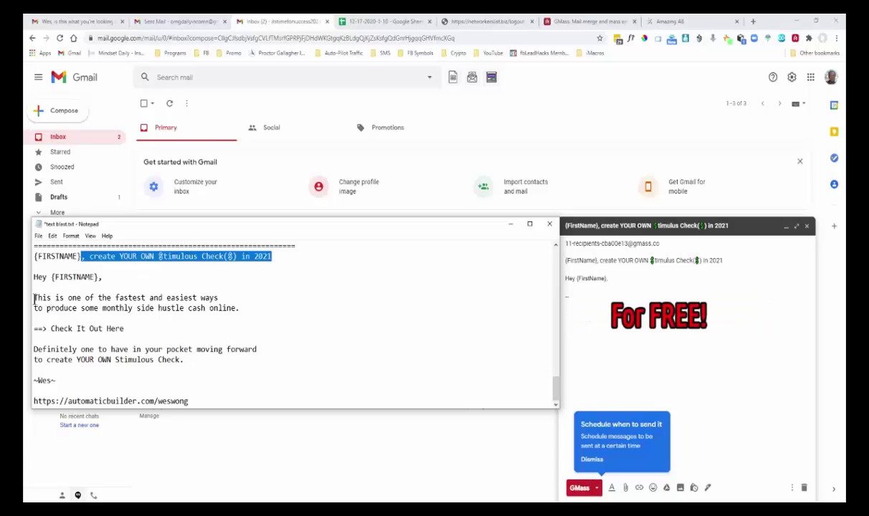
# Paste the notes' message from 'This is one of the fastest…' to ~Wes~, with blank lines around it.
pyautogui.moveTo(33, 298); pyautogui.dragTo(68, 382)
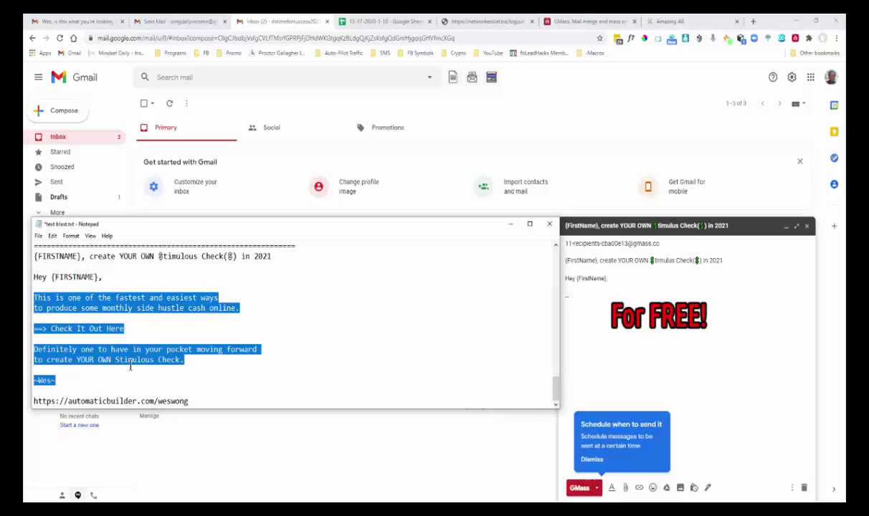
pyautogui.click(575, 292)
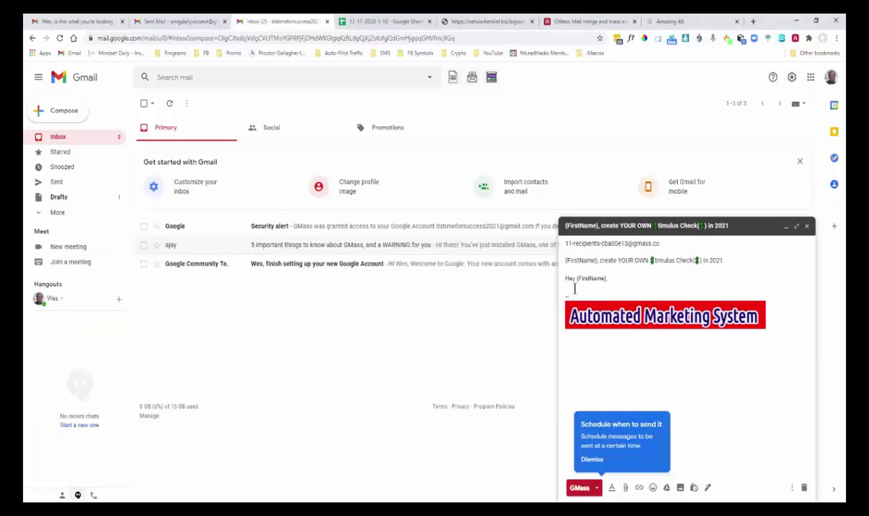
pyautogui.write('This is one of the fastest and easiest ways to produce some monthly side hustle cash online  ==> Check It Out Here  Definitely one to have in your pocket moving forward to create YOUR OWN Stimulus Check  ~Wes~')
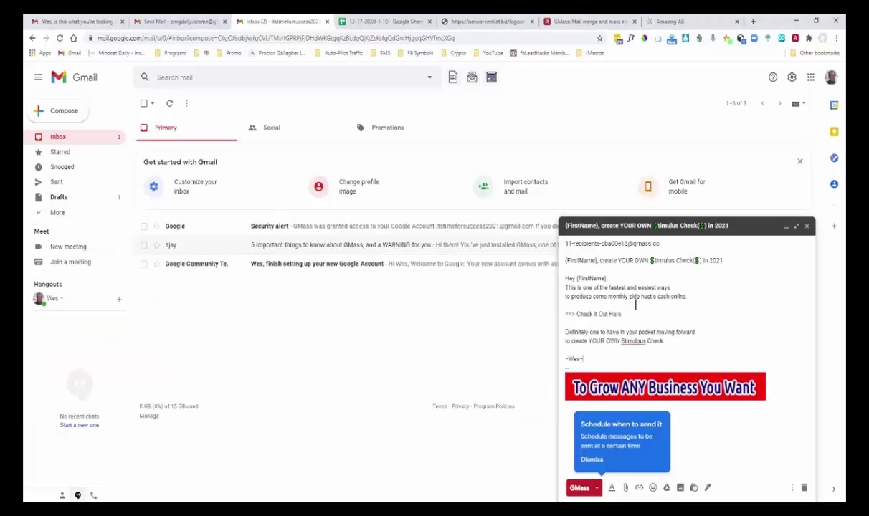
pyautogui.click(625, 279)
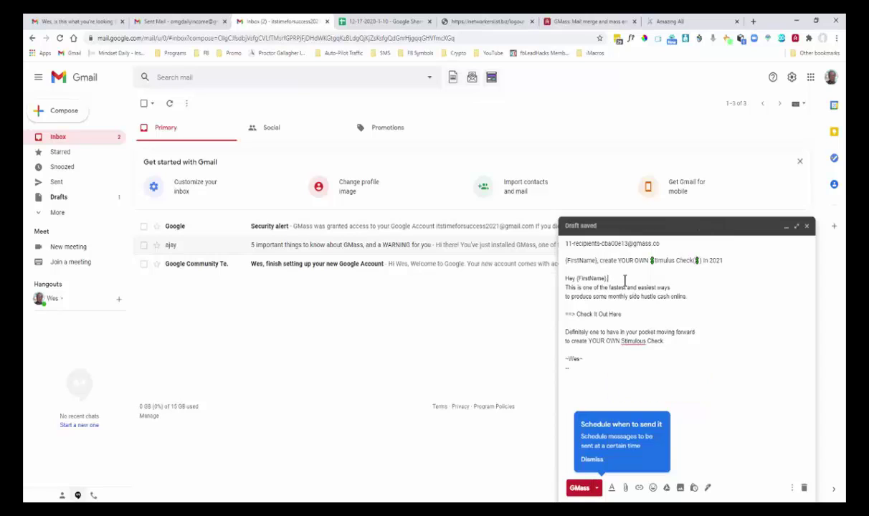
pyautogui.press('Return')
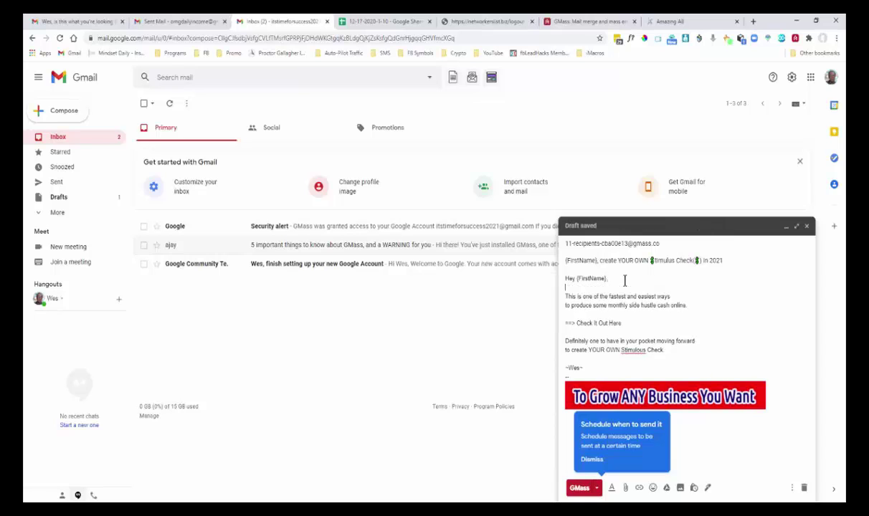
pyautogui.click(598, 370)
pyautogui.press('Return')
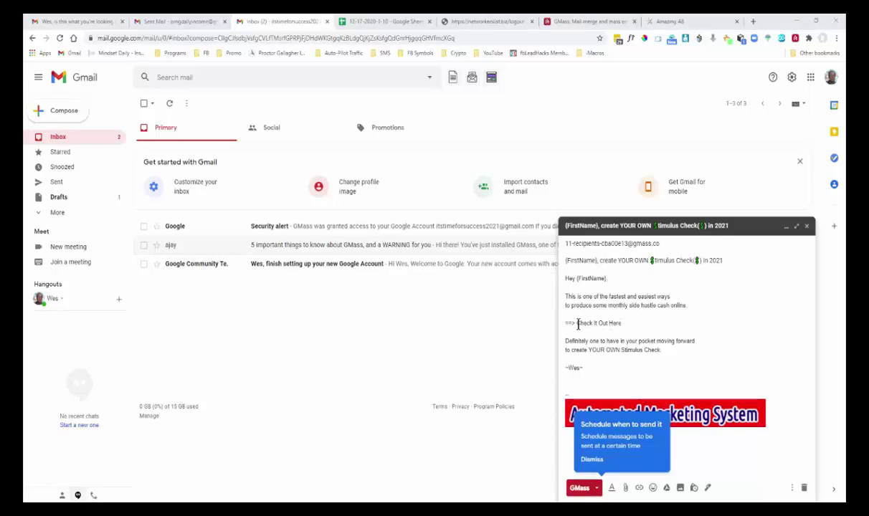
pyautogui.moveTo(576, 323); pyautogui.dragTo(621, 323)
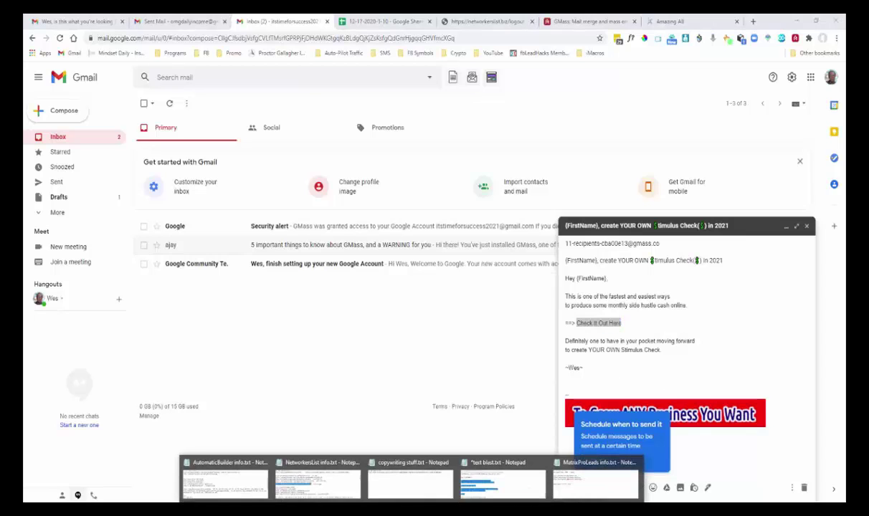
pyautogui.click(463, 466)
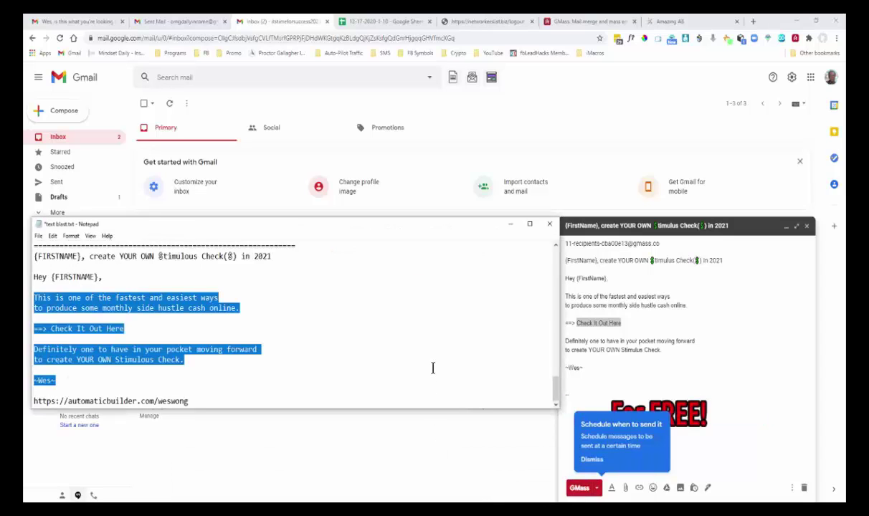
pyautogui.moveTo(188, 401); pyautogui.dragTo(32, 410)
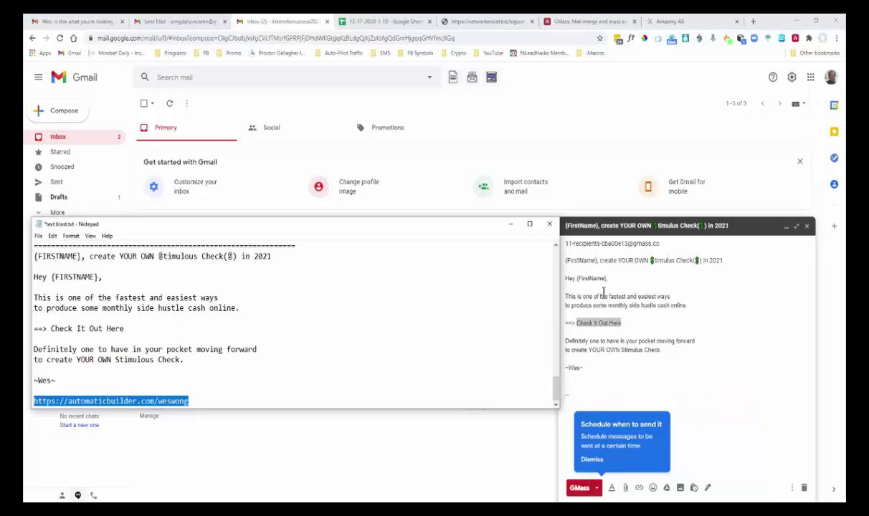
pyautogui.click(509, 224)
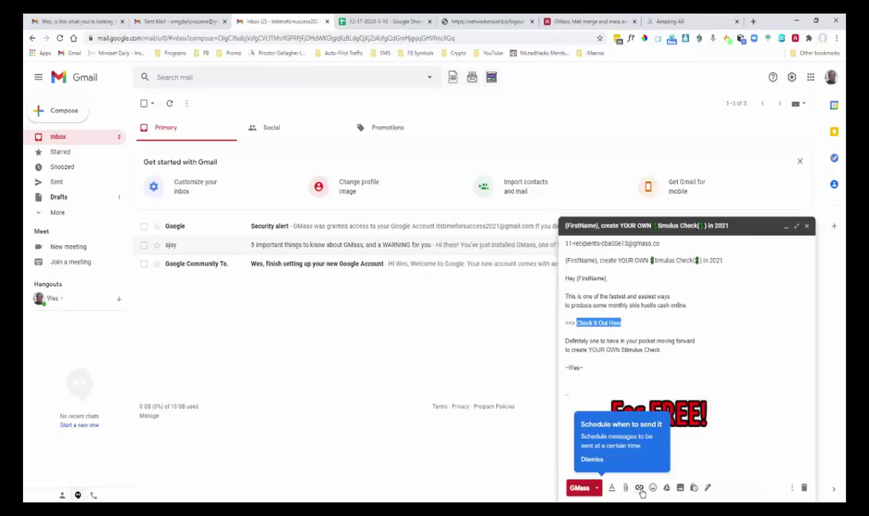
pyautogui.click(639, 489)
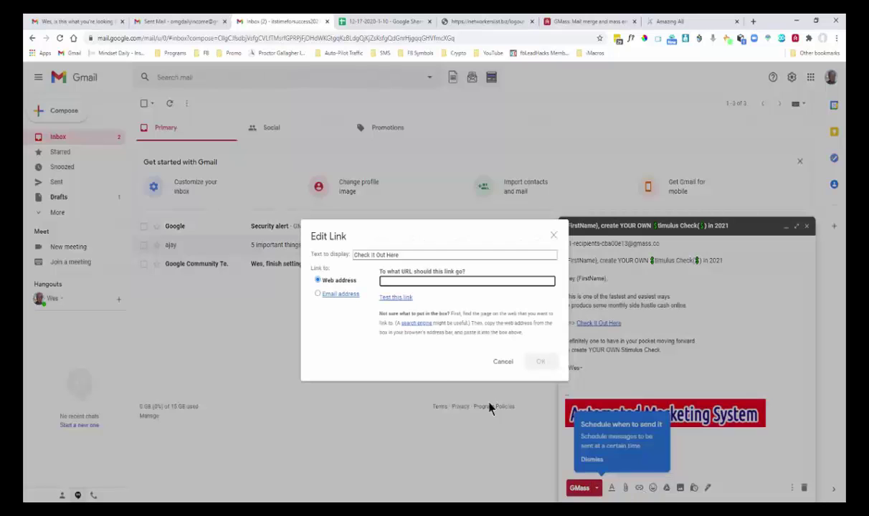
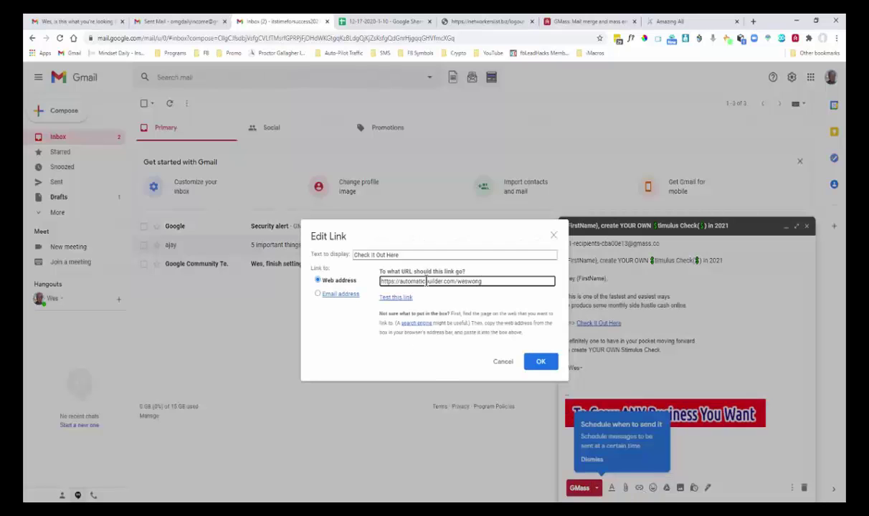
pyautogui.click(536, 362)
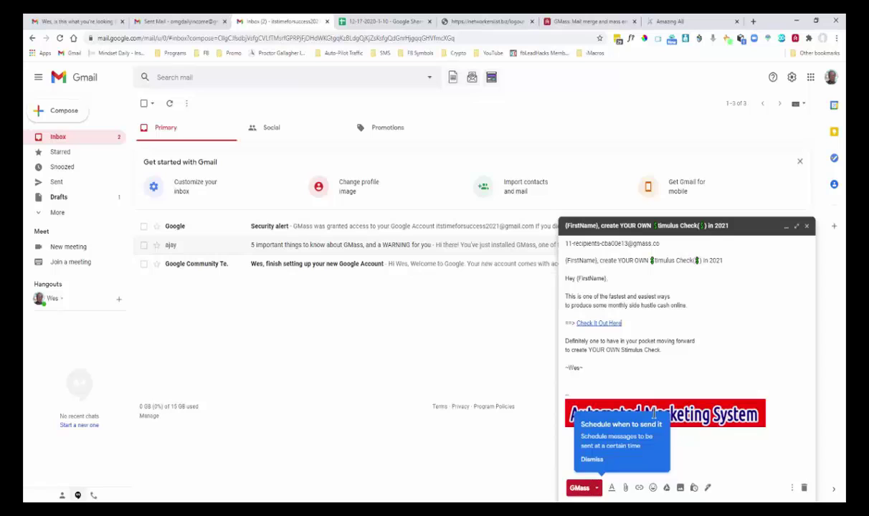
# Send the personalized GMass mail merge to all 11 spreadsheet recipients.
pyautogui.click(578, 488)
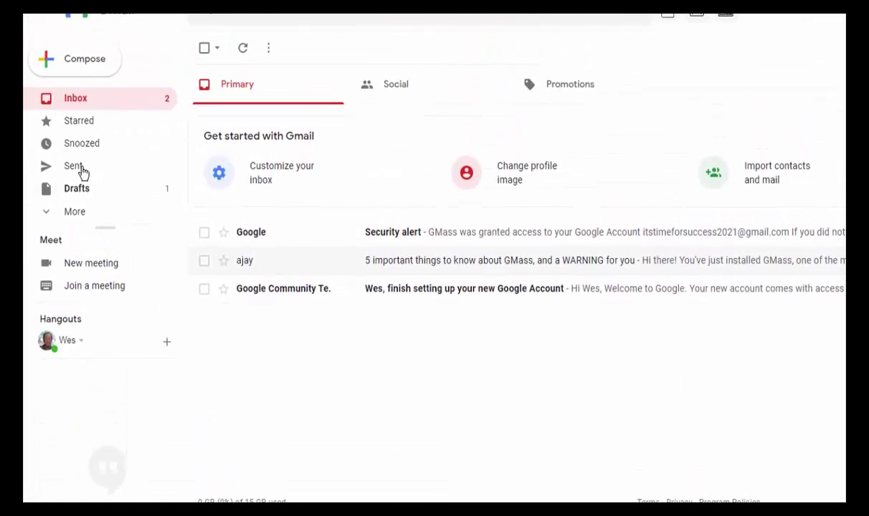
# Open the Sent folder and view one recipient's personalized copy.
pyautogui.click(79, 168)
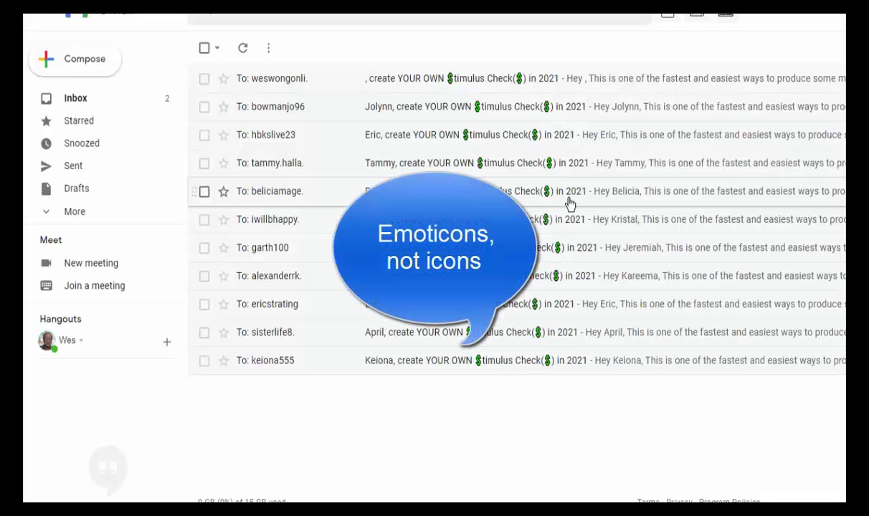
pyautogui.click(422, 361)
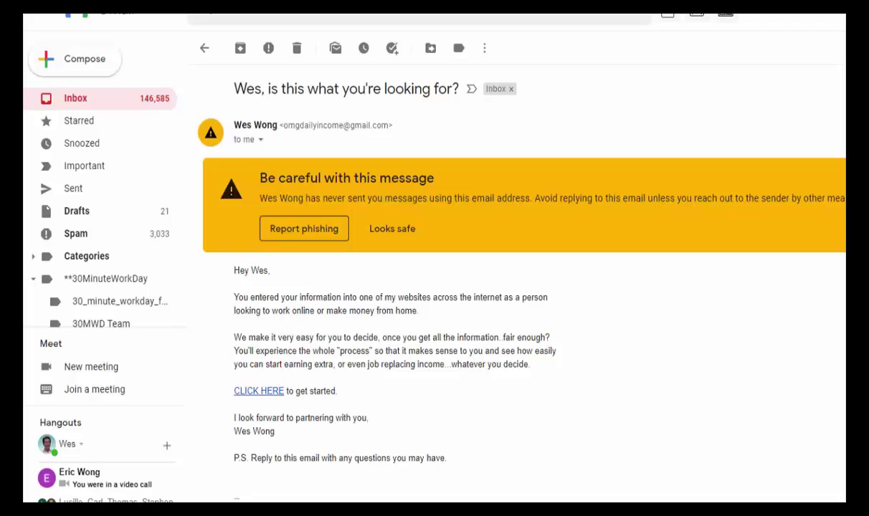
# Return to the inbox and scroll to the top to find the received '$timulus Check($) in 2021' copy.
pyautogui.click(100, 98)
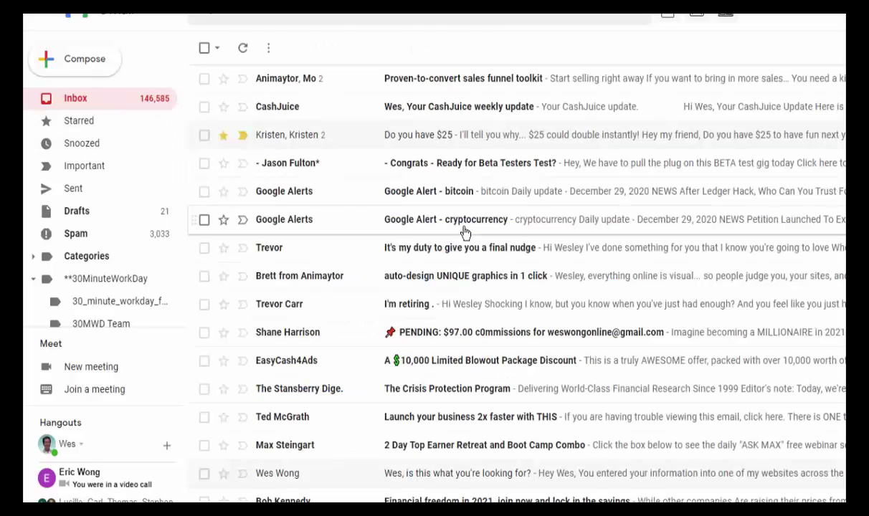
pyautogui.scroll(10, 465, 227)
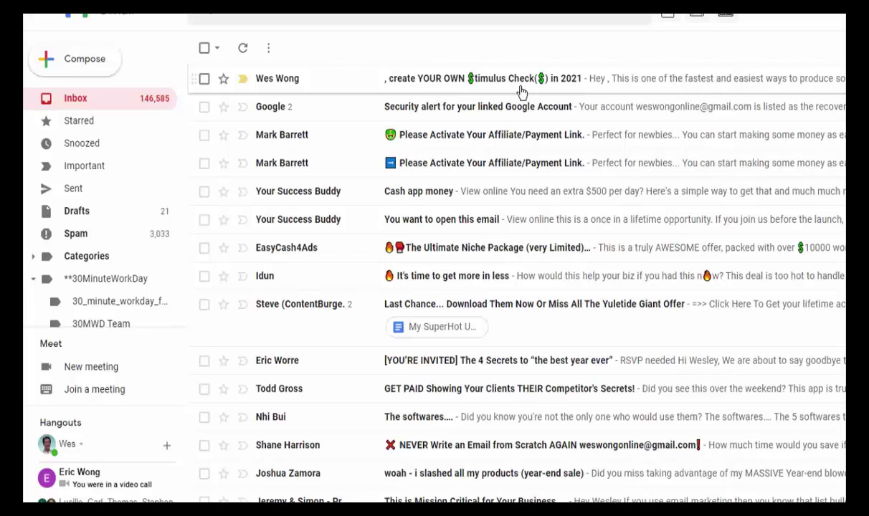
# Open the received $timulus Check email and follow its 'Check It Out Here' link.
pyautogui.click(446, 83)
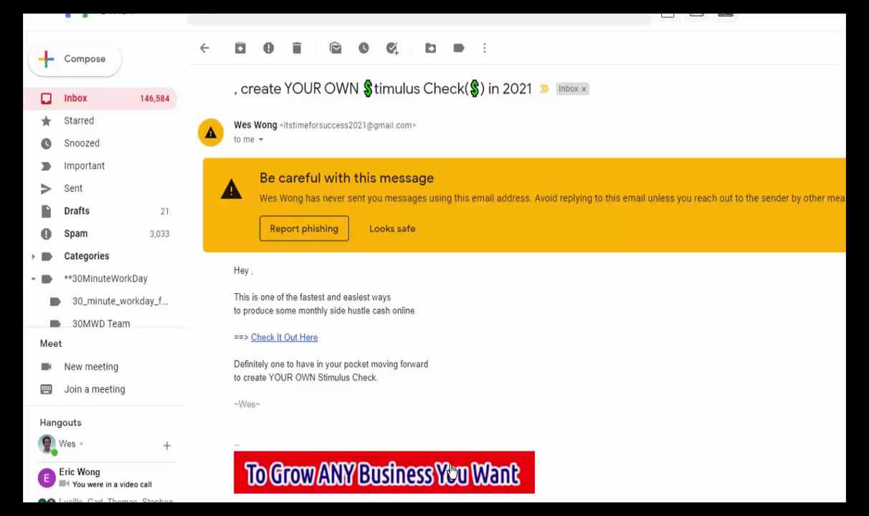
pyautogui.click(304, 340)
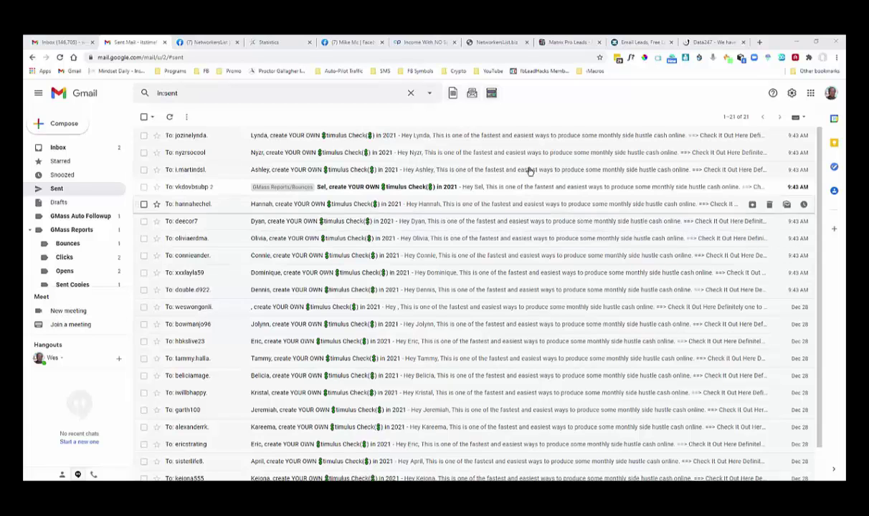
# Switch to the Matrix Pro Leads catalog listing '100 Leads For EMAIL MARKETING' at $30.00.
pyautogui.click(559, 42)
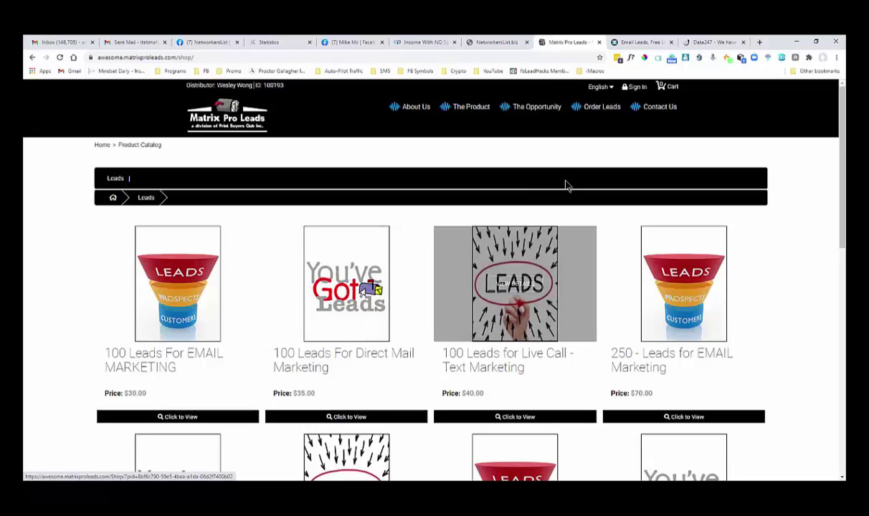
# Switch to the FastEmailLeads homepage headed 'Custom Leads For Your Website Or Business'.
pyautogui.click(643, 42)
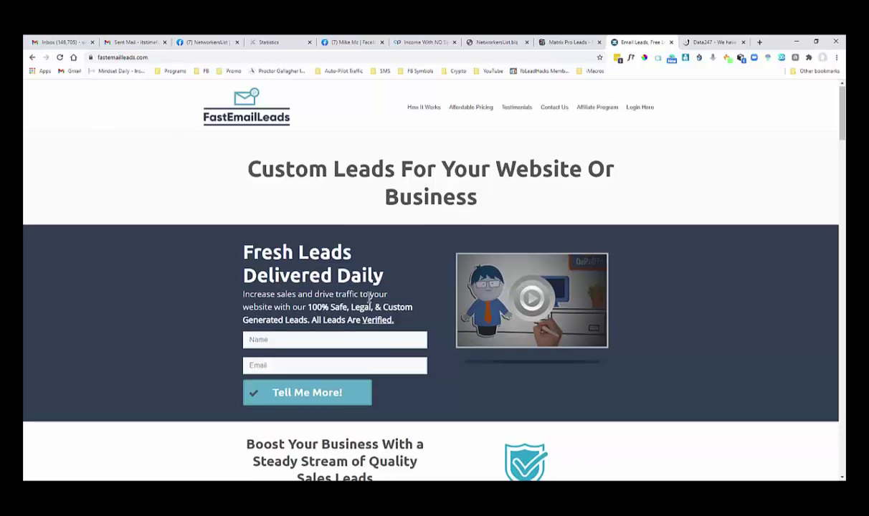
pyautogui.scroll(-4, 370, 299)
pyautogui.scroll(-5, 370, 299)
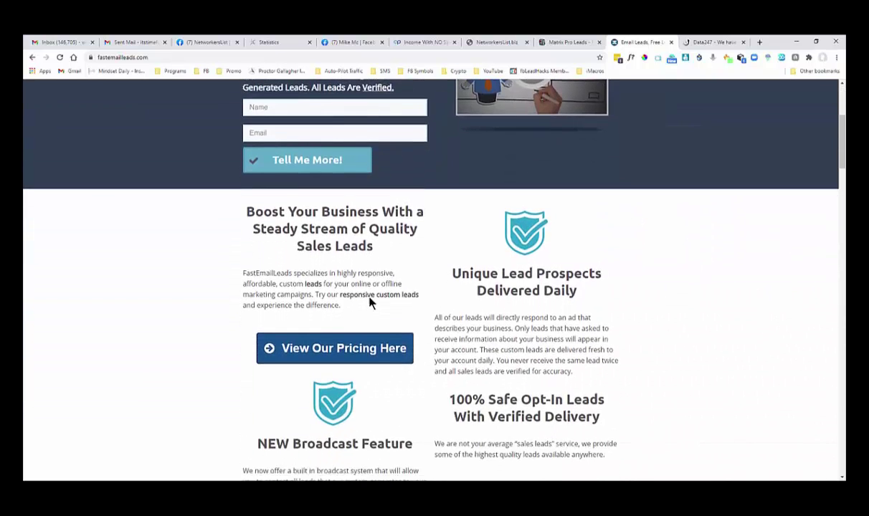
pyautogui.scroll(-7, 370, 302)
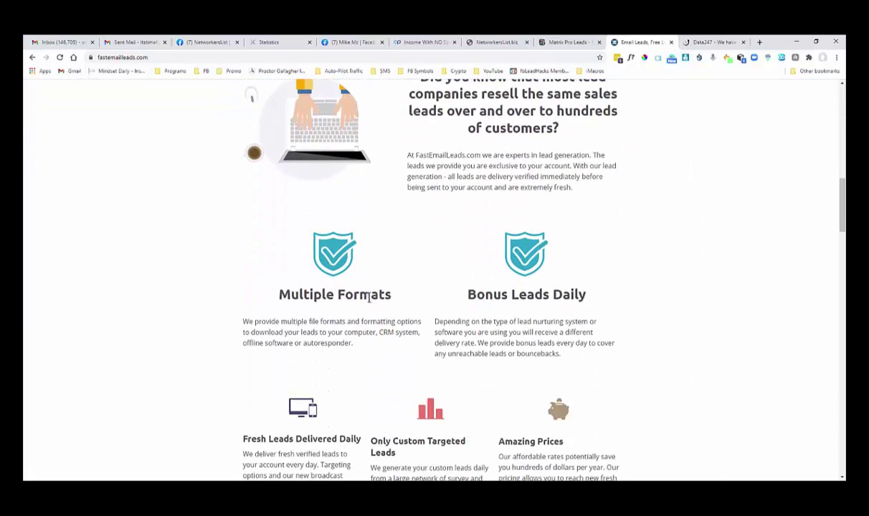
pyautogui.scroll(-2, 369, 300)
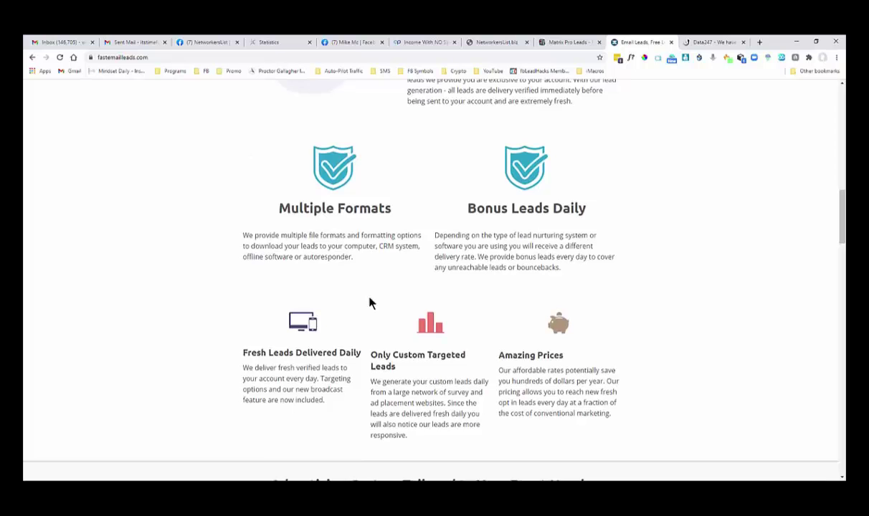
pyautogui.scroll(-5, 371, 302)
pyautogui.scroll(-2, 371, 304)
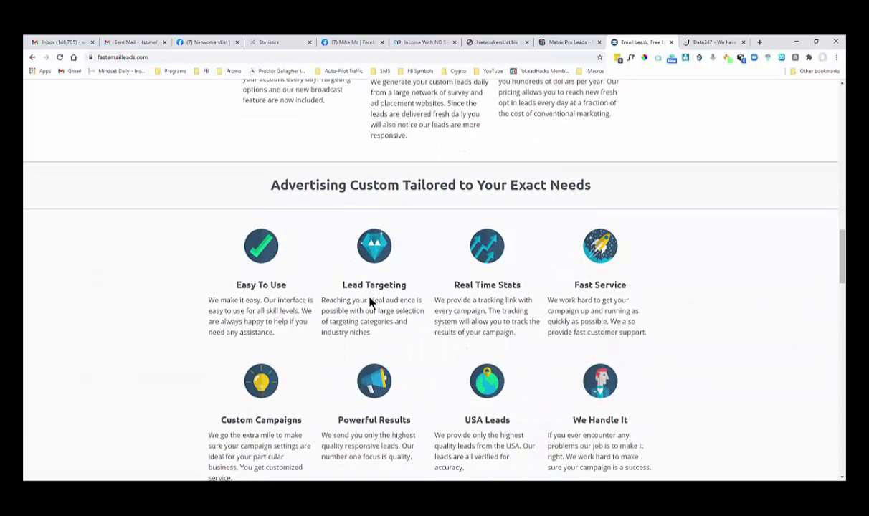
pyautogui.scroll(-4, 371, 303)
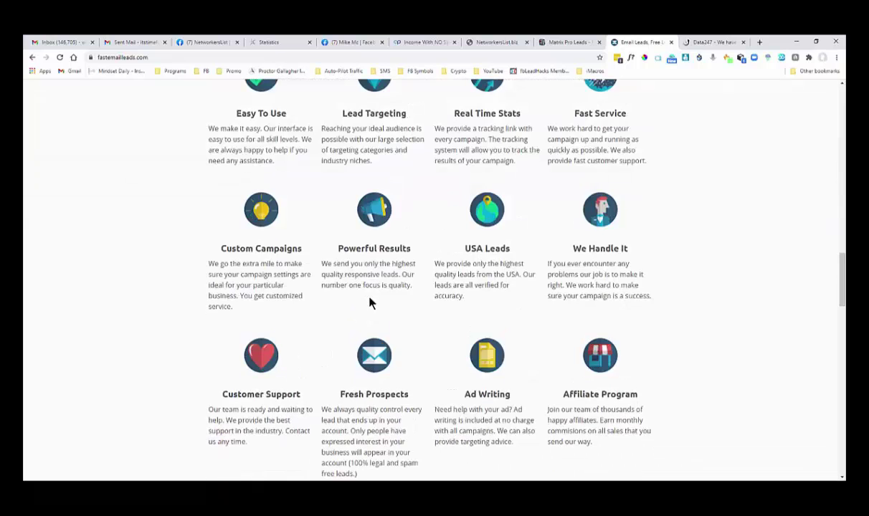
pyautogui.scroll(18, 371, 303)
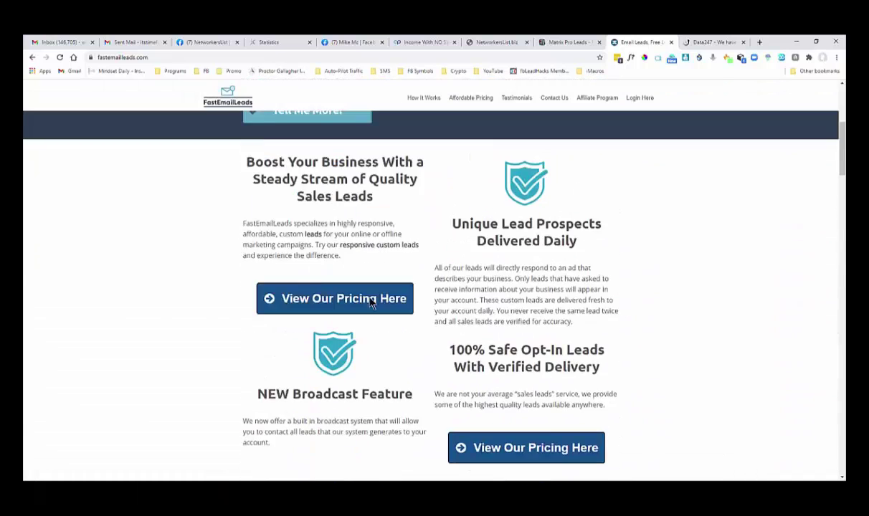
pyautogui.scroll(7, 371, 303)
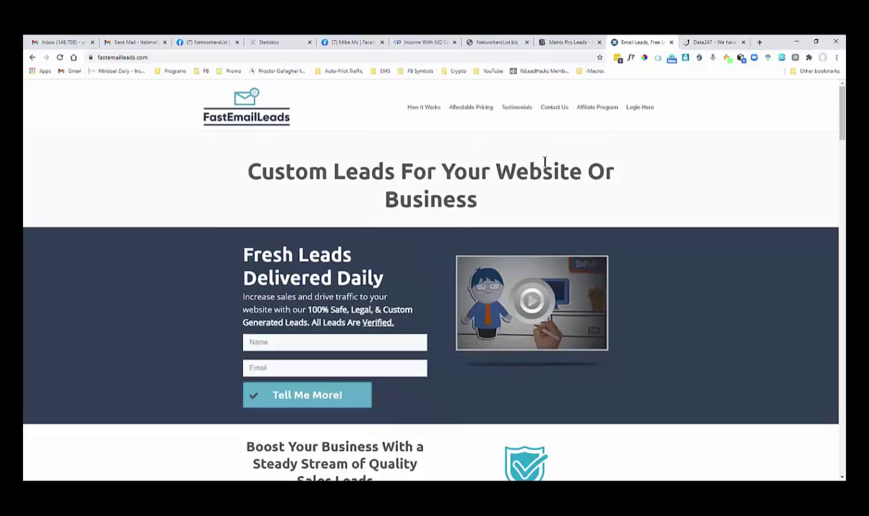
# Log into the FastEmailLeads member account with the saved credentials and open the Daily Lead Download Page.
pyautogui.click(641, 108)
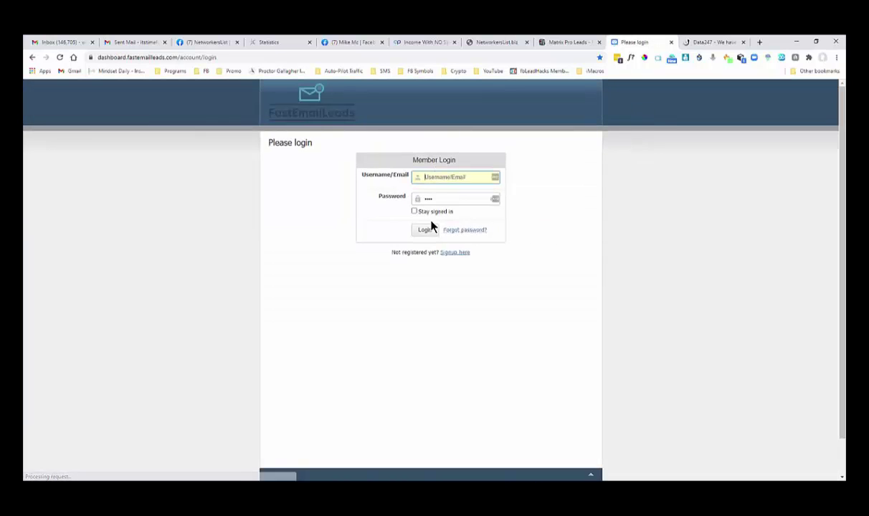
pyautogui.click(428, 229)
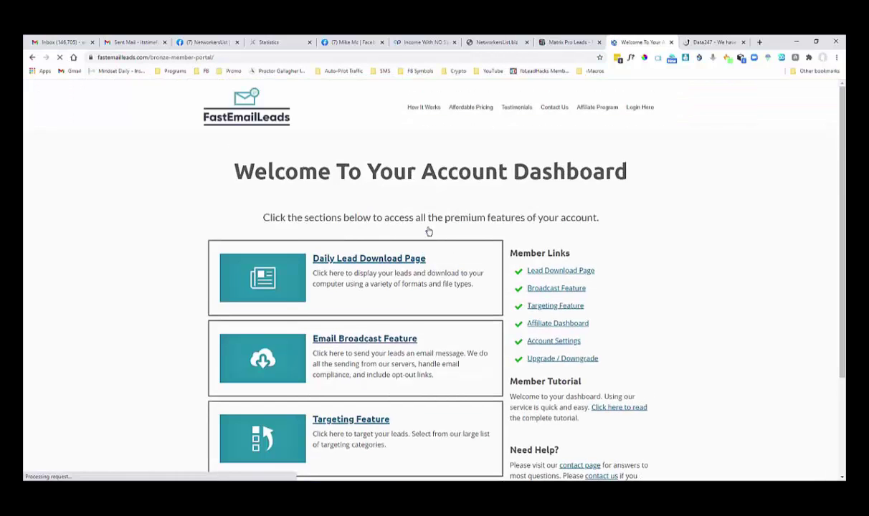
pyautogui.click(381, 263)
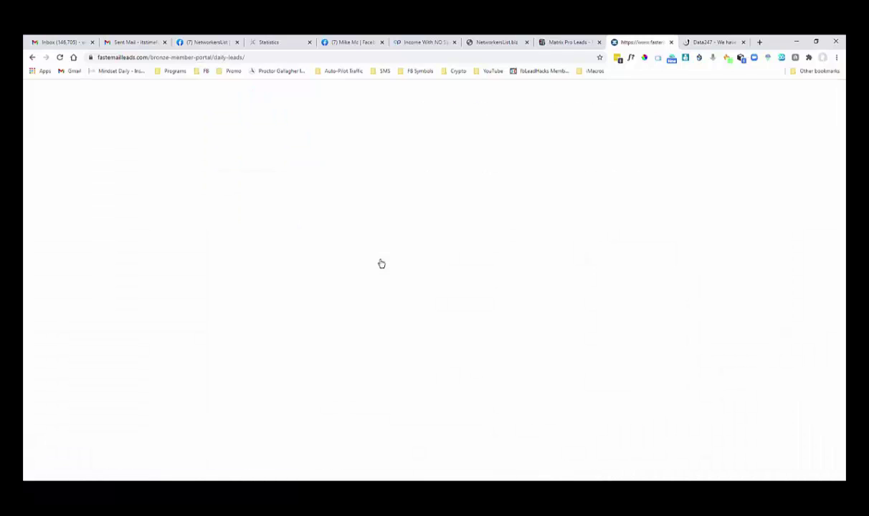
# Review the December 29, 2020 leads by selecting the Full Data box text, then clearing the selection.
pyautogui.scroll(-4, 381, 263)
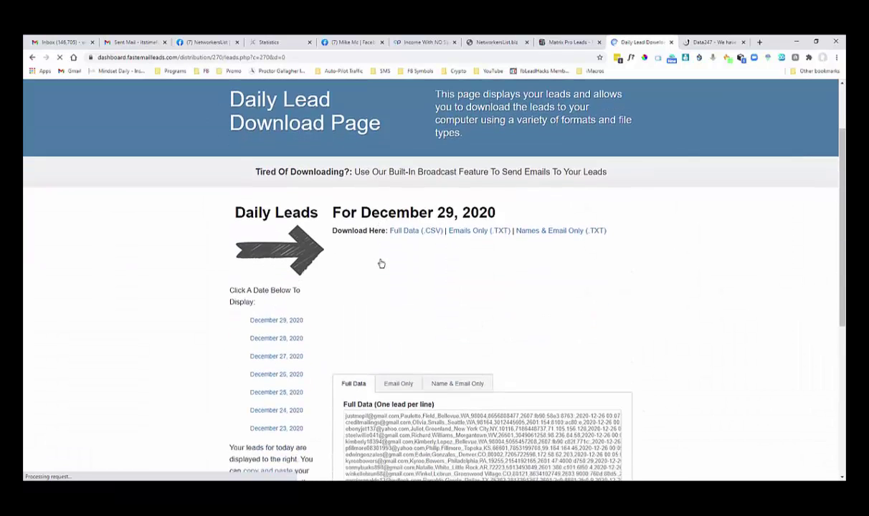
pyautogui.scroll(1, 381, 263)
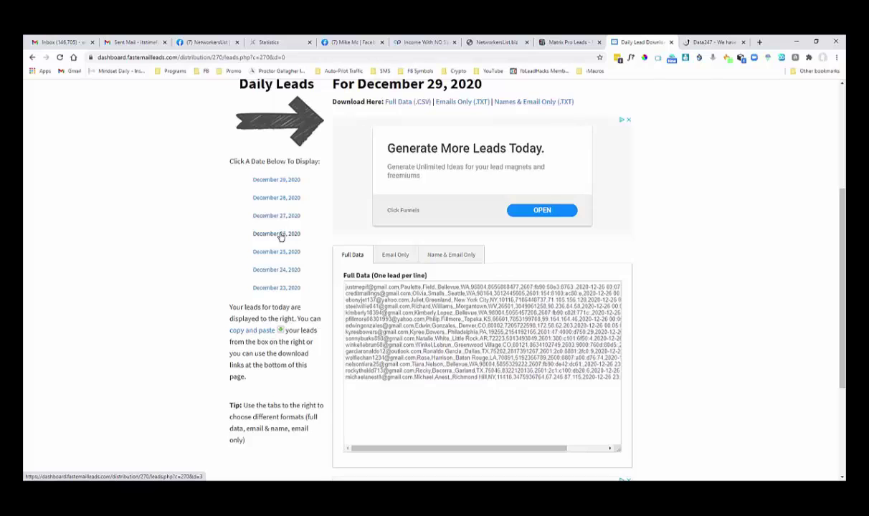
pyautogui.scroll(2, 280, 238)
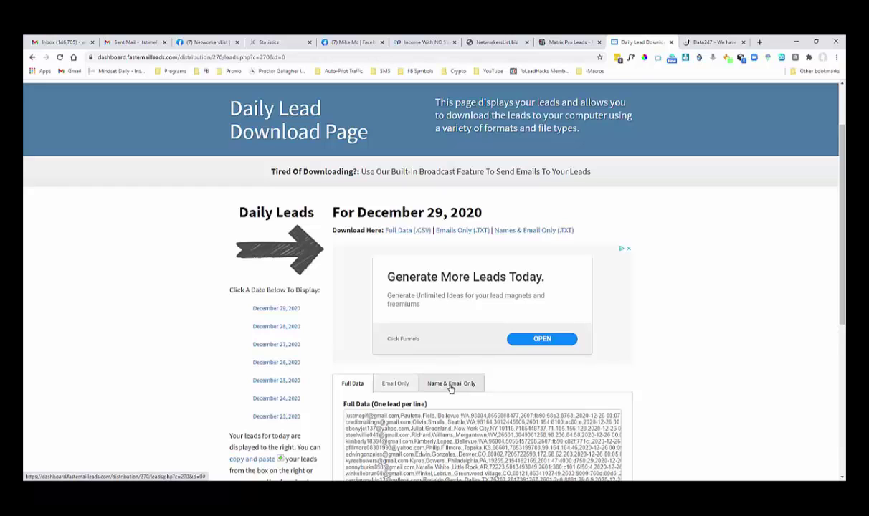
pyautogui.scroll(-2, 451, 388)
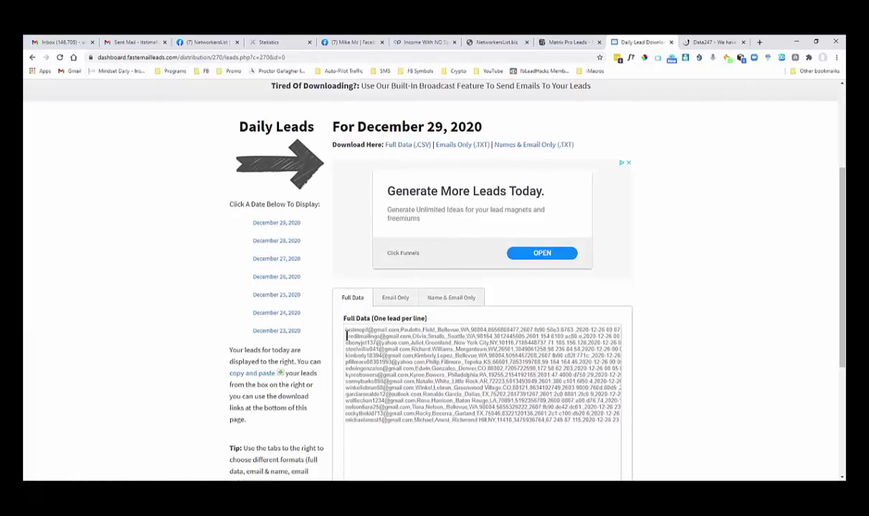
pyautogui.moveTo(347, 331); pyautogui.dragTo(564, 427)
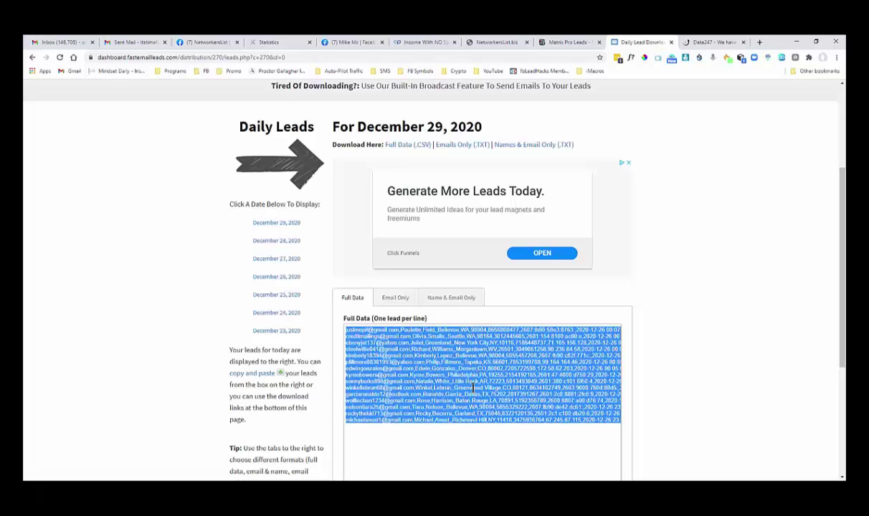
pyautogui.click(438, 436)
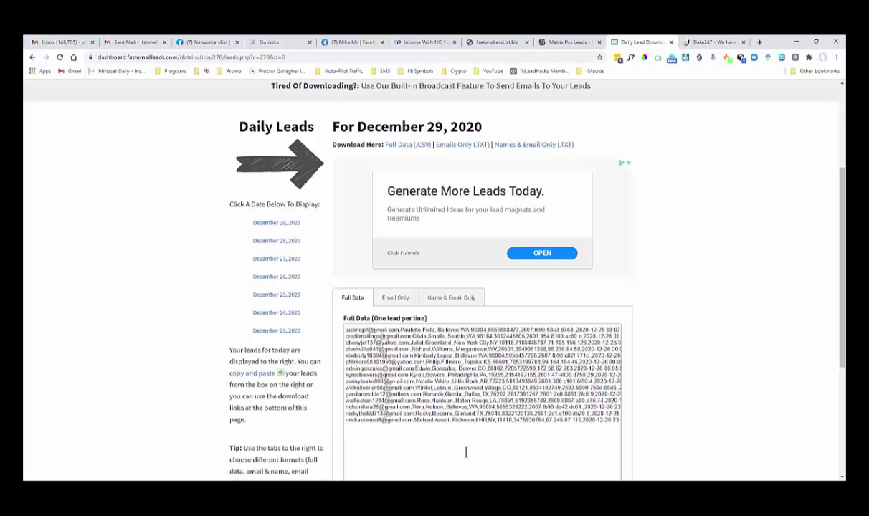
pyautogui.scroll(3, 466, 453)
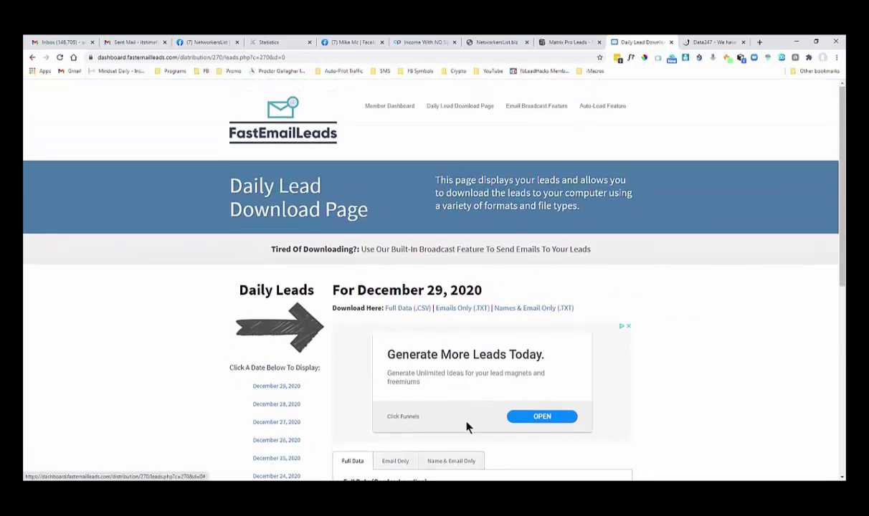
# On the Email Broadcast Feature page, follow the latest tracking link to its Linktrack click report.
pyautogui.click(543, 108)
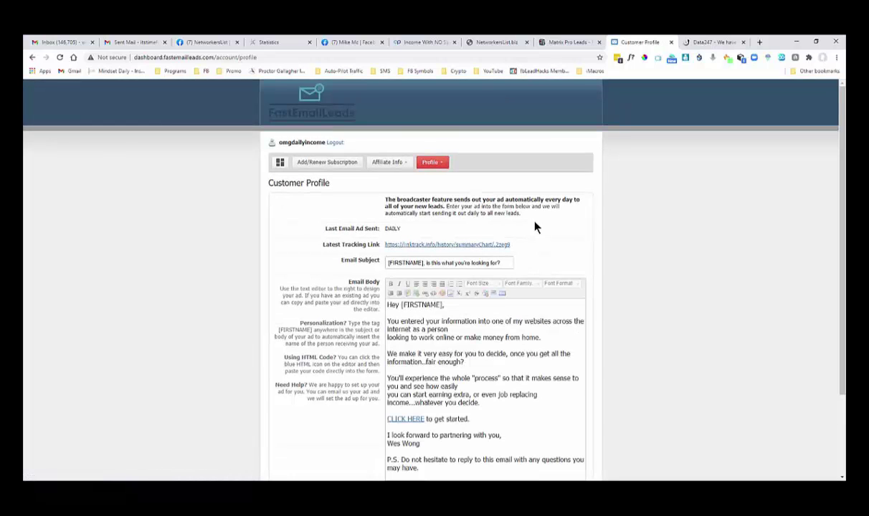
pyautogui.scroll(-1, 535, 229)
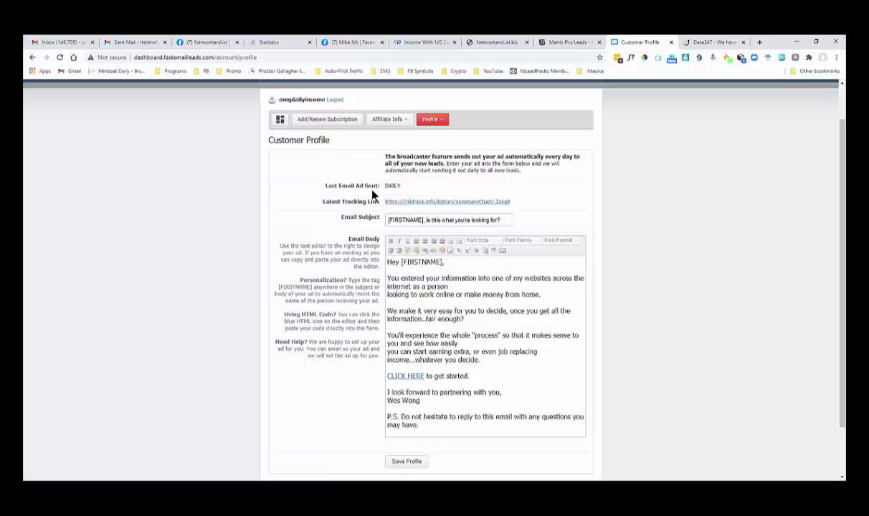
pyautogui.click(418, 203)
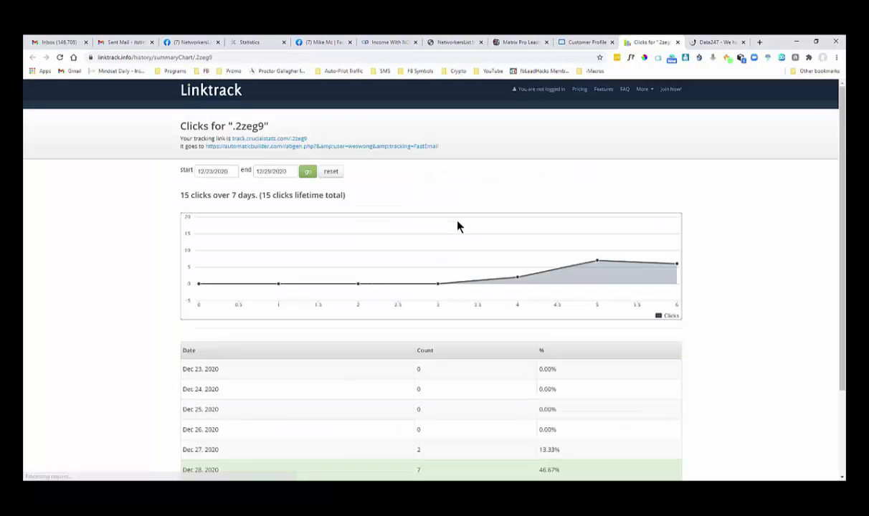
# Scroll the '.2zeg9' report's daily counts: 2 clicks Dec 27, 7 Dec 28, 6 Dec 29.
pyautogui.scroll(-3, 457, 223)
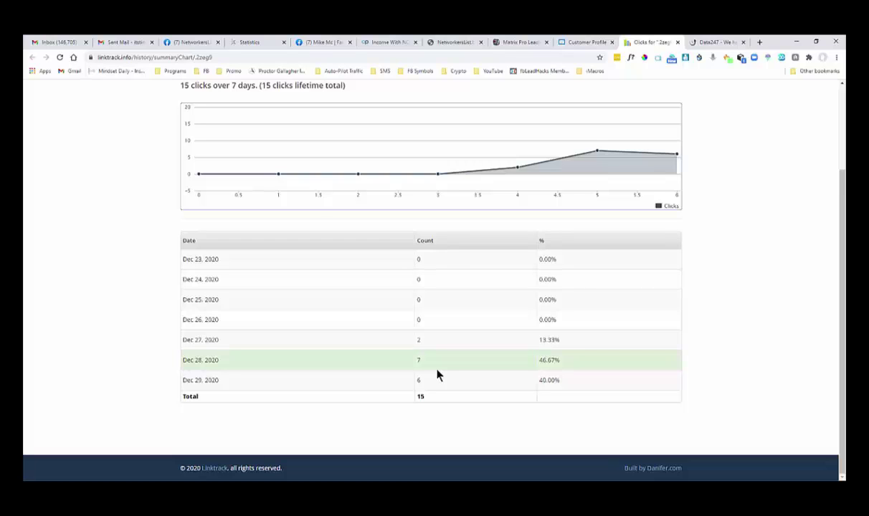
pyautogui.scroll(3, 439, 375)
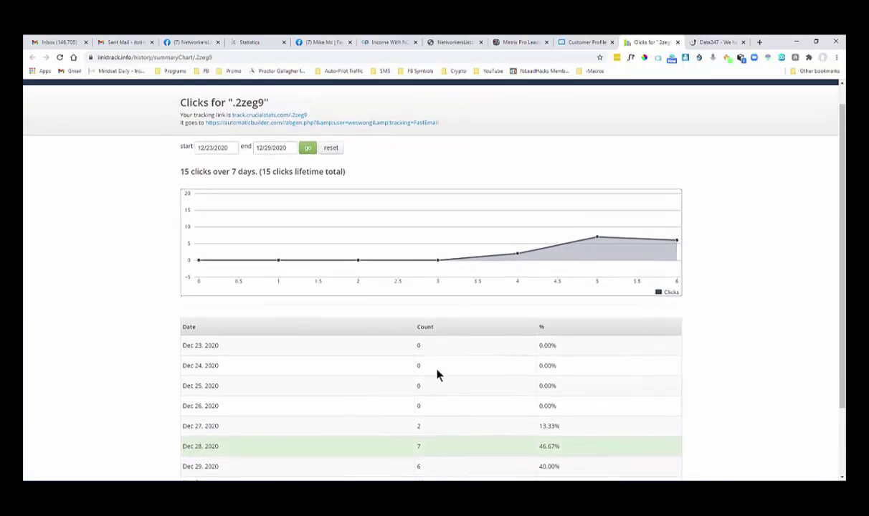